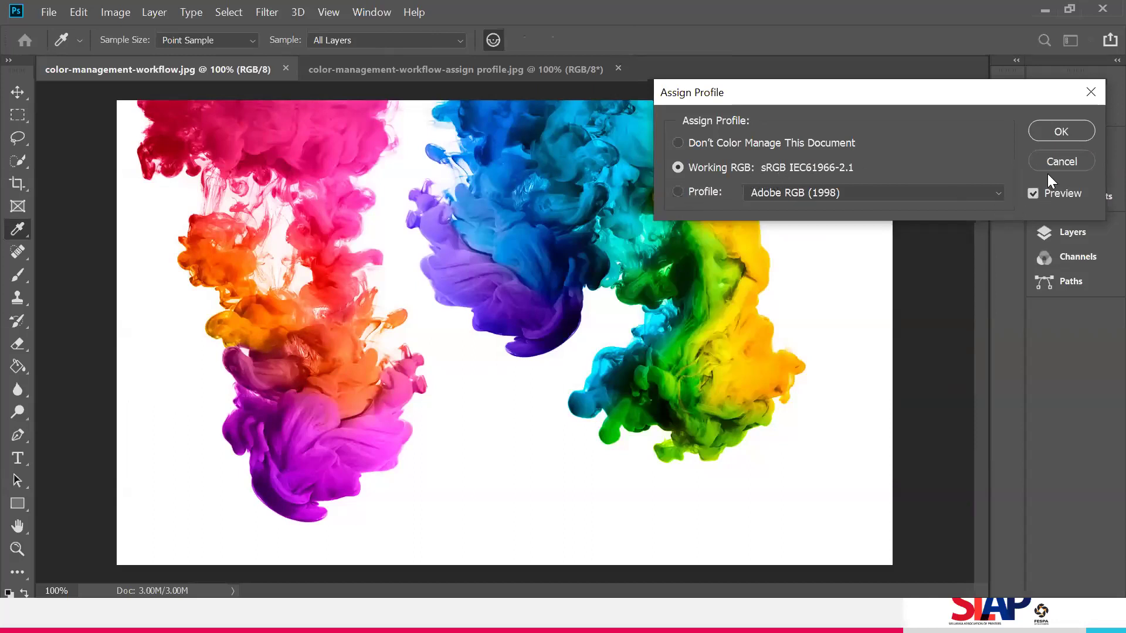
# Compare the image's appearance in Assign Profile by alternating between Adobe RGB (1998) and working RGB sRGB IEC61966-2.1
pyautogui.click(685, 192)
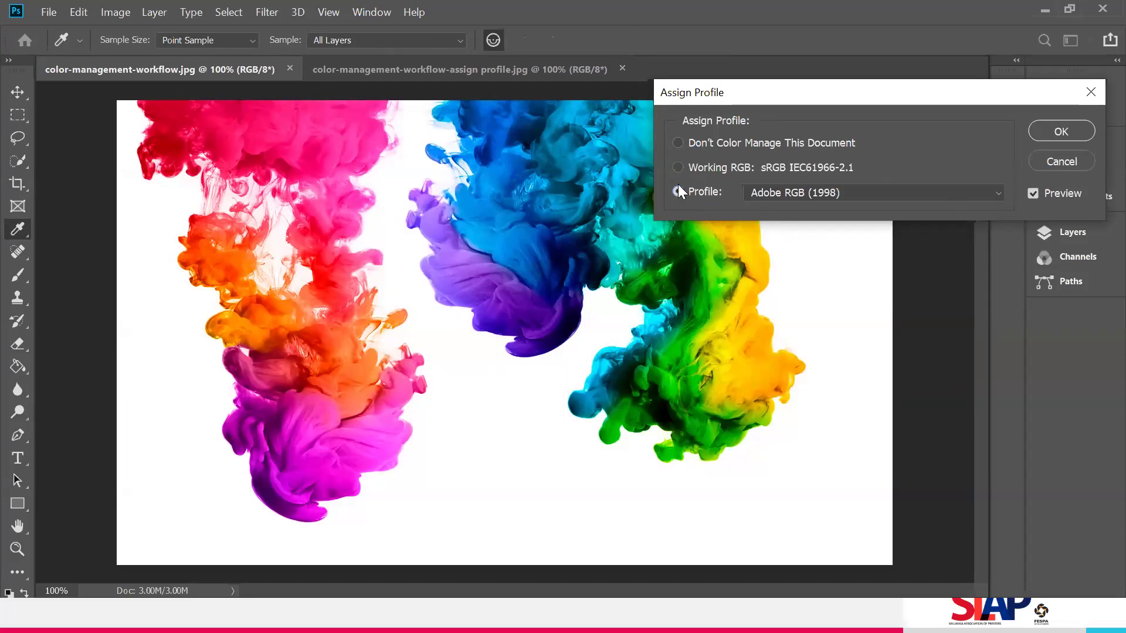
pyautogui.click(677, 168)
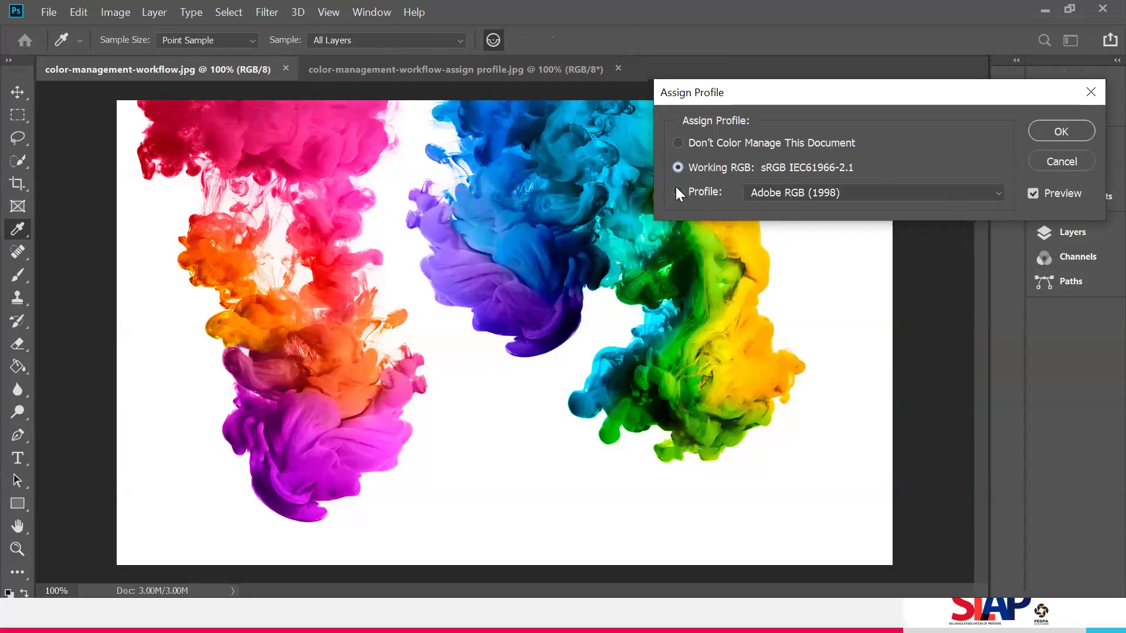
pyautogui.click(675, 193)
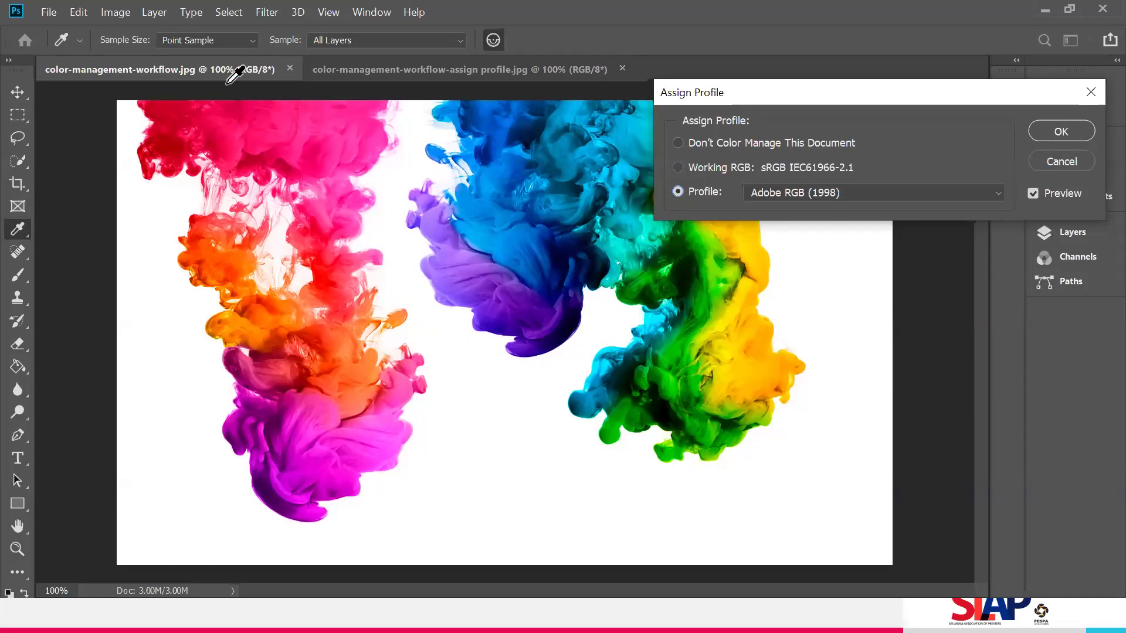
pyautogui.click(680, 167)
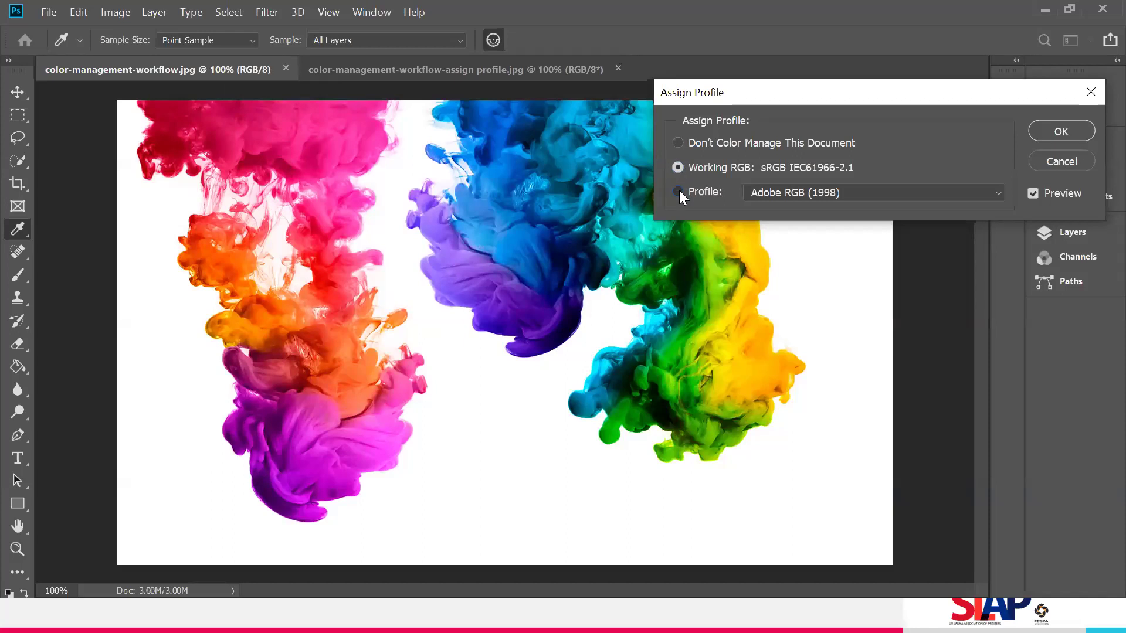
pyautogui.click(679, 191)
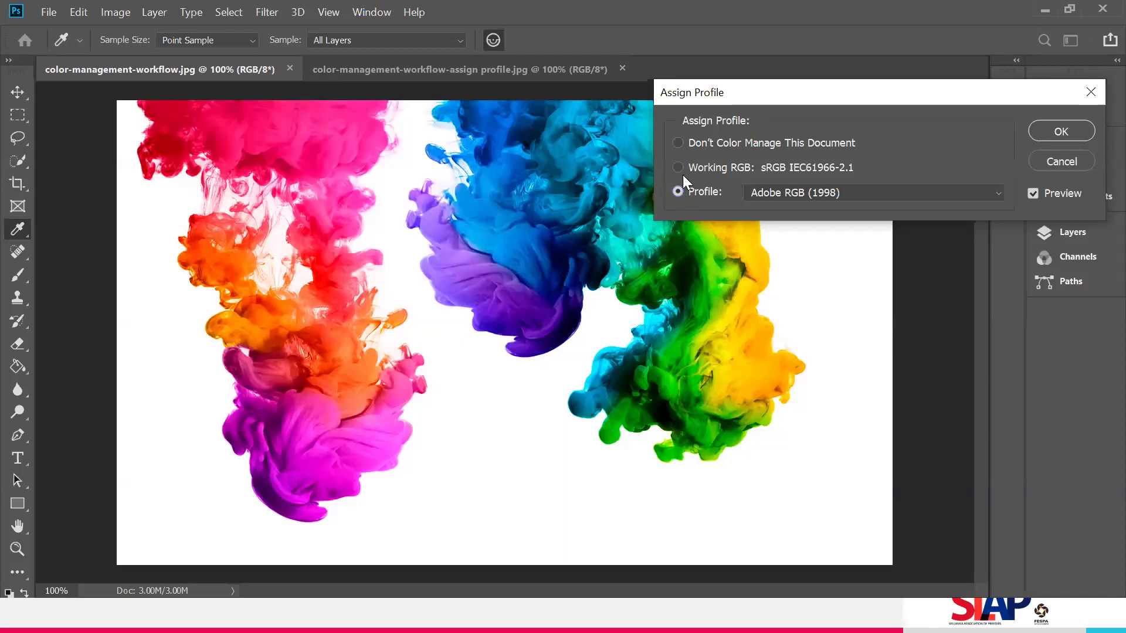
pyautogui.click(682, 171)
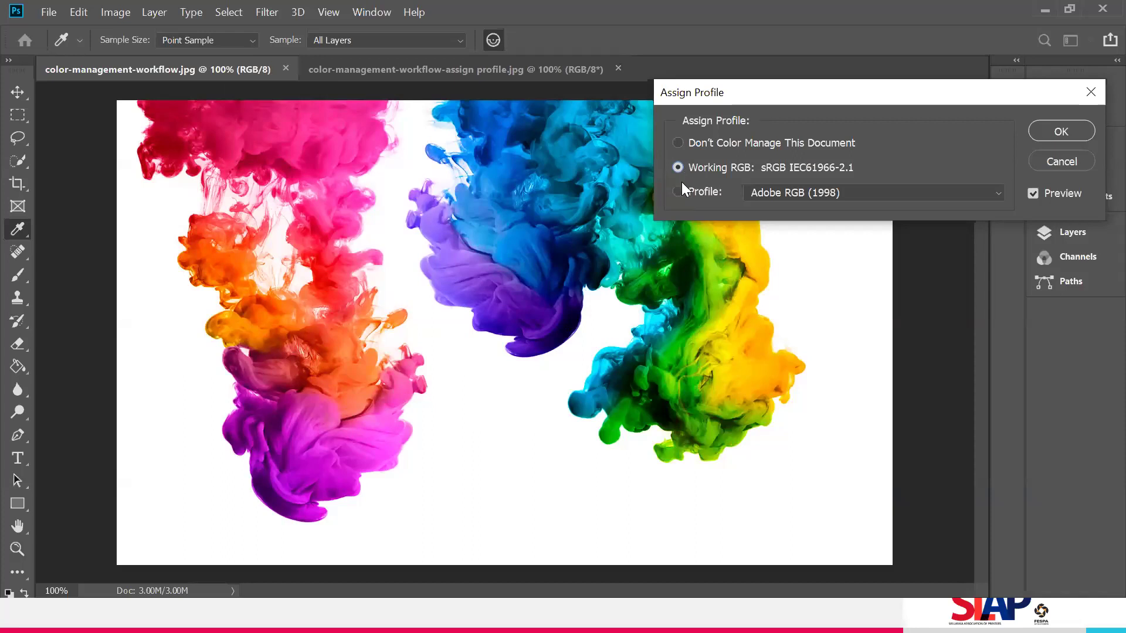
pyautogui.click(679, 192)
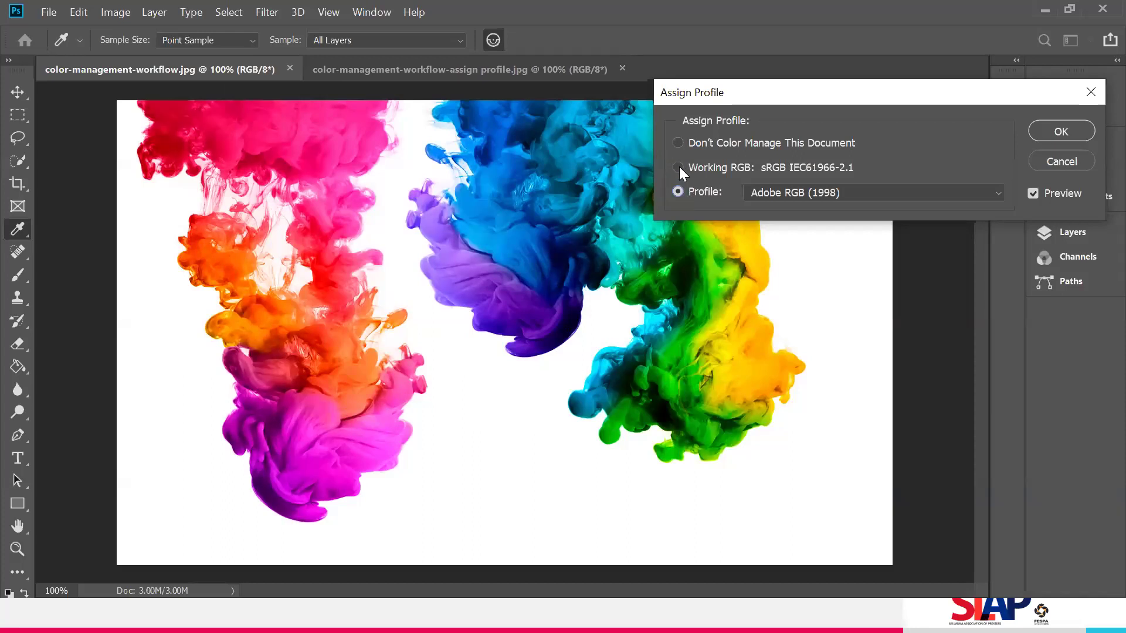
pyautogui.click(679, 168)
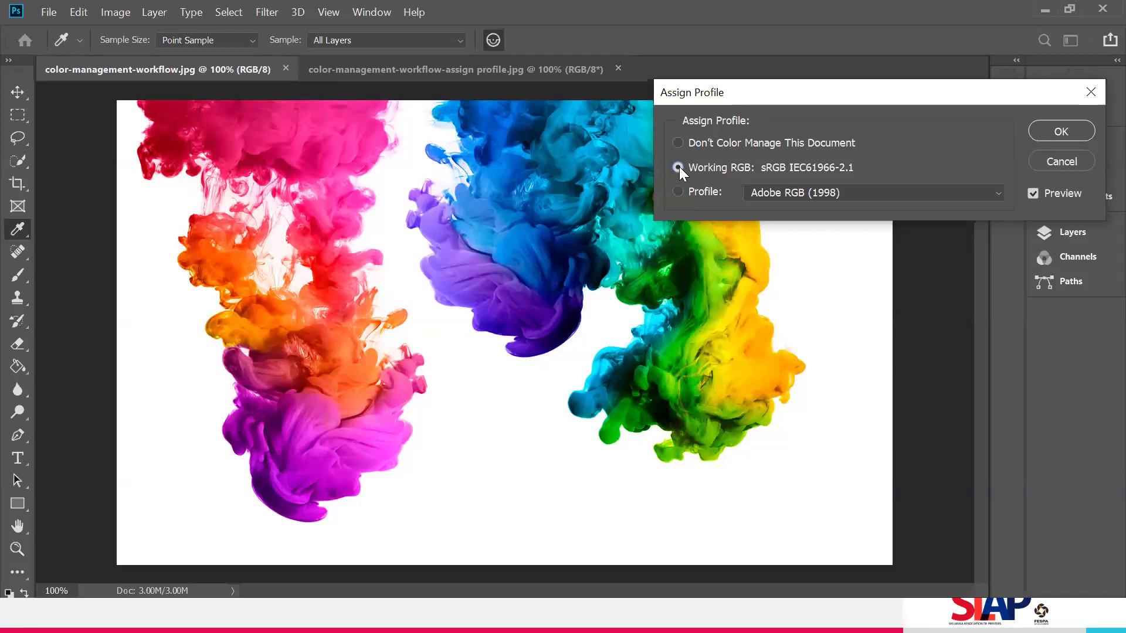
pyautogui.click(701, 193)
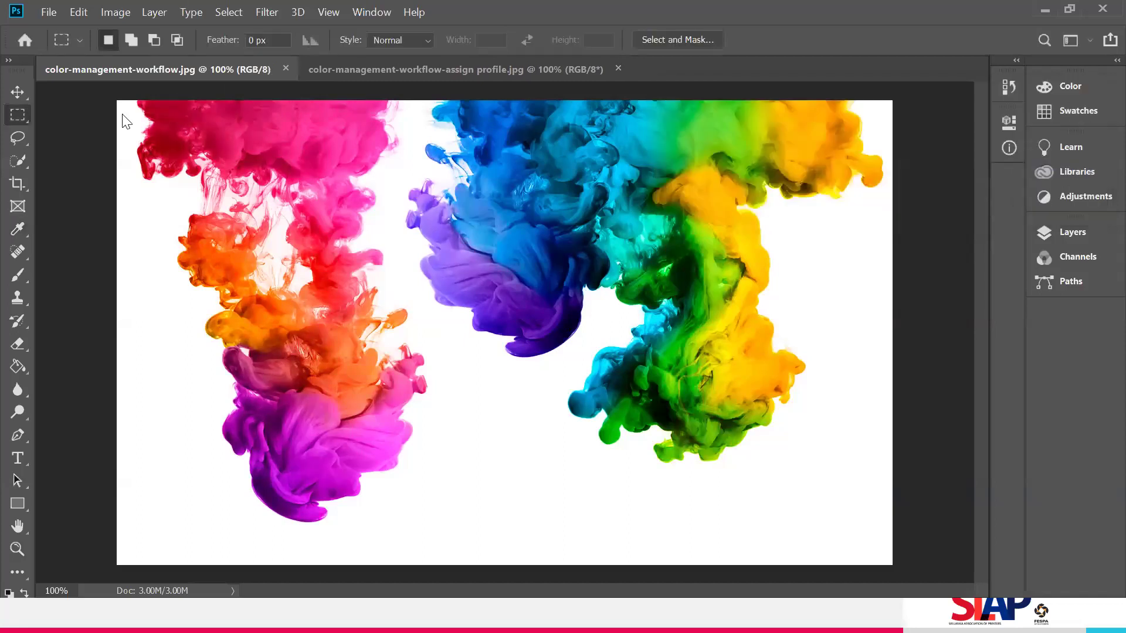
# Open Color Settings, try the Europe General Purpose 3 preset, and cancel the dialog
pyautogui.click(115, 12)
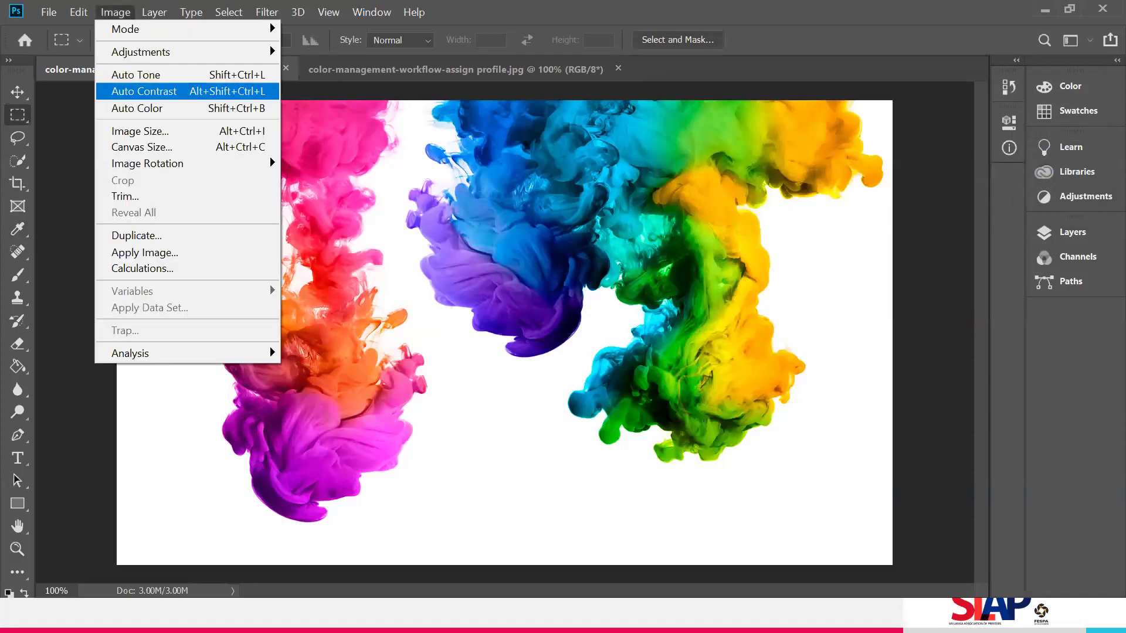
pyautogui.press('Left')
pyautogui.press('Left')
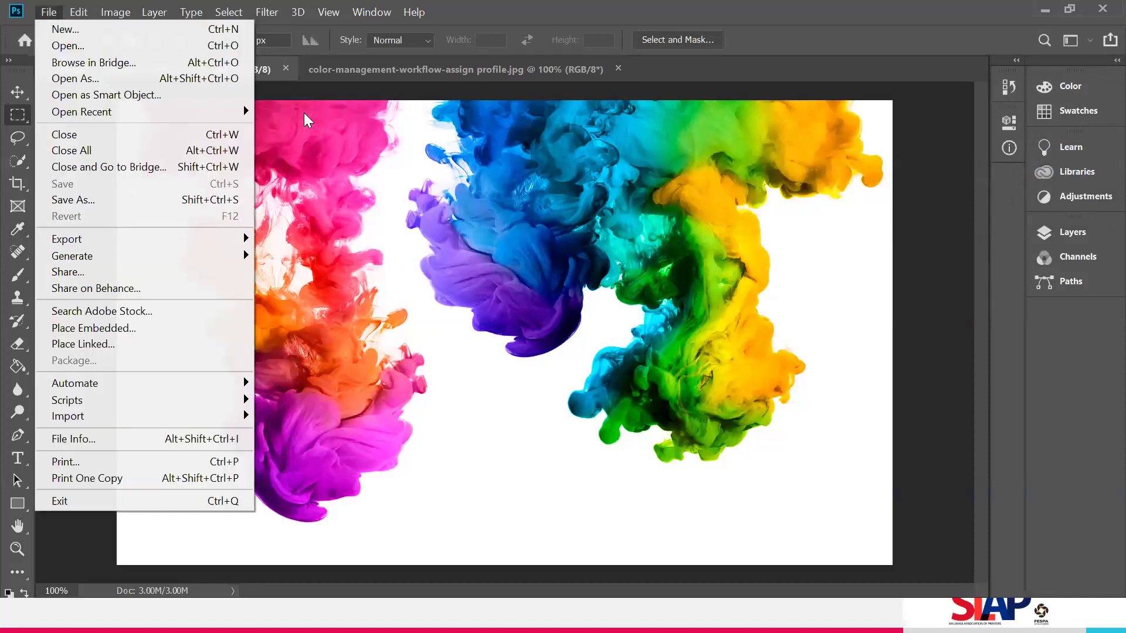
pyautogui.press('Right')
pyautogui.press('Up')
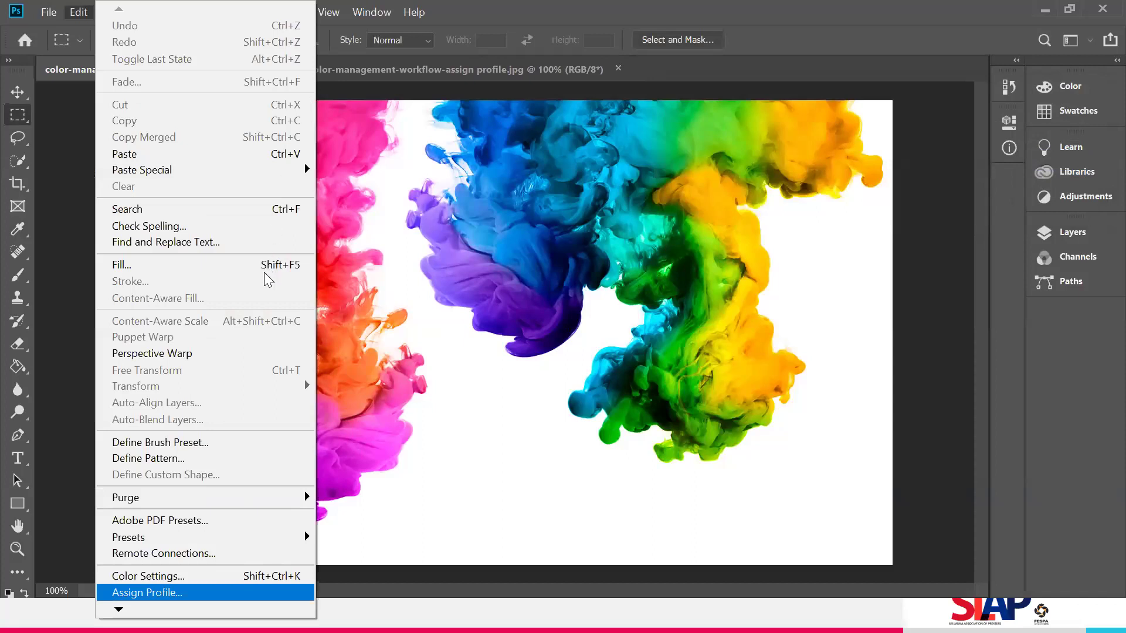
pyautogui.press('Up')
pyautogui.press('Return')
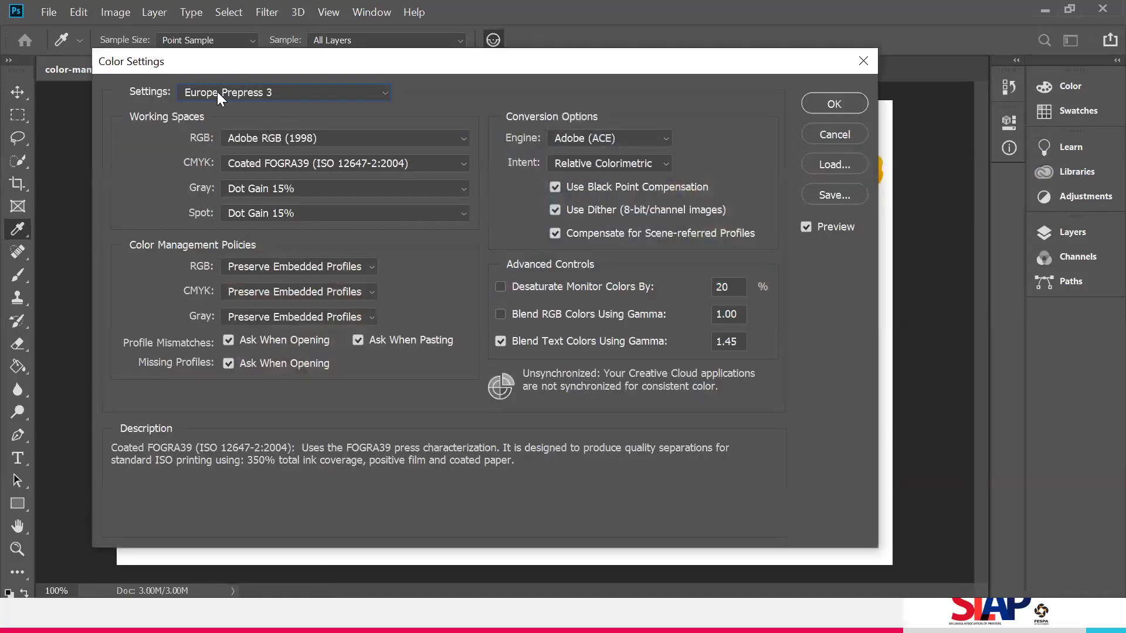
pyautogui.click(315, 92)
pyautogui.click(263, 198)
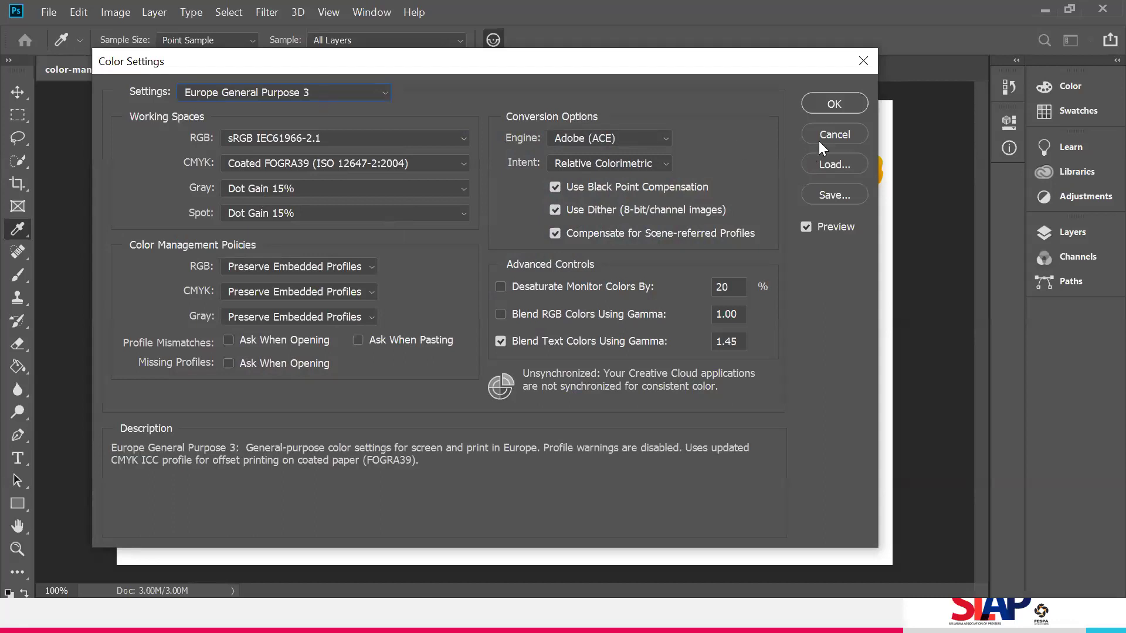
pyautogui.hotkey('alt', 'Down')
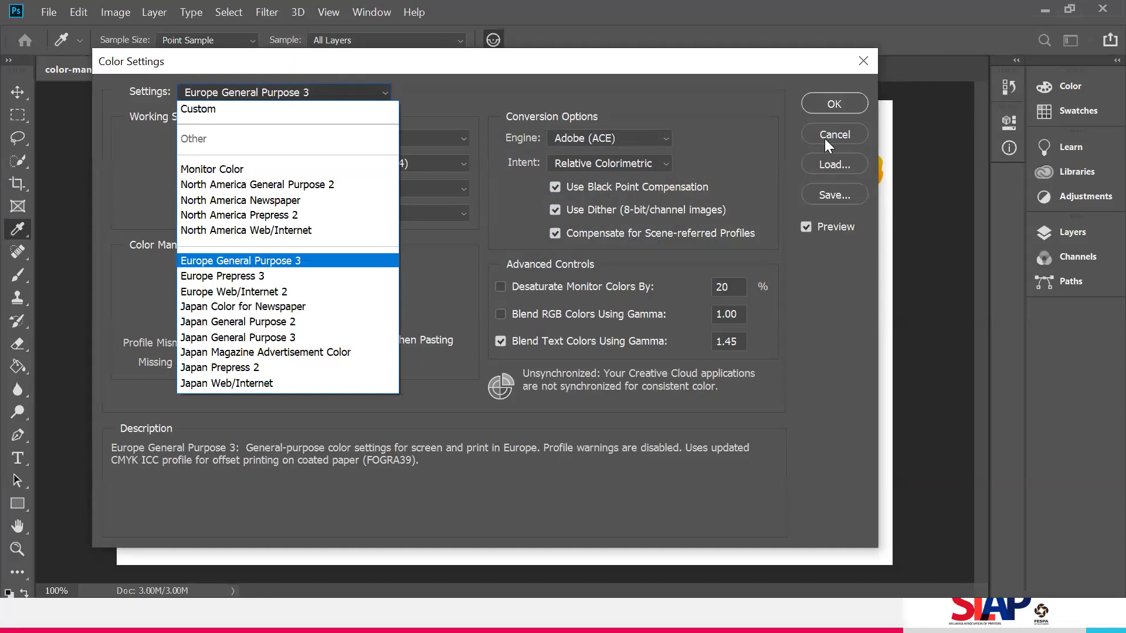
pyautogui.click(824, 138)
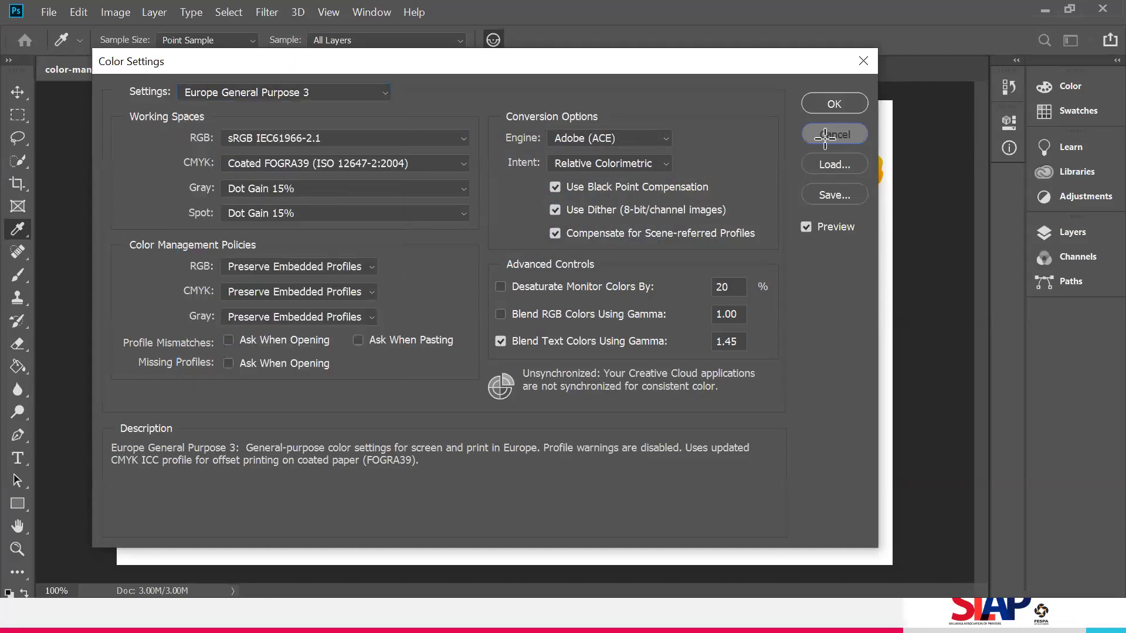
pyautogui.click(825, 139)
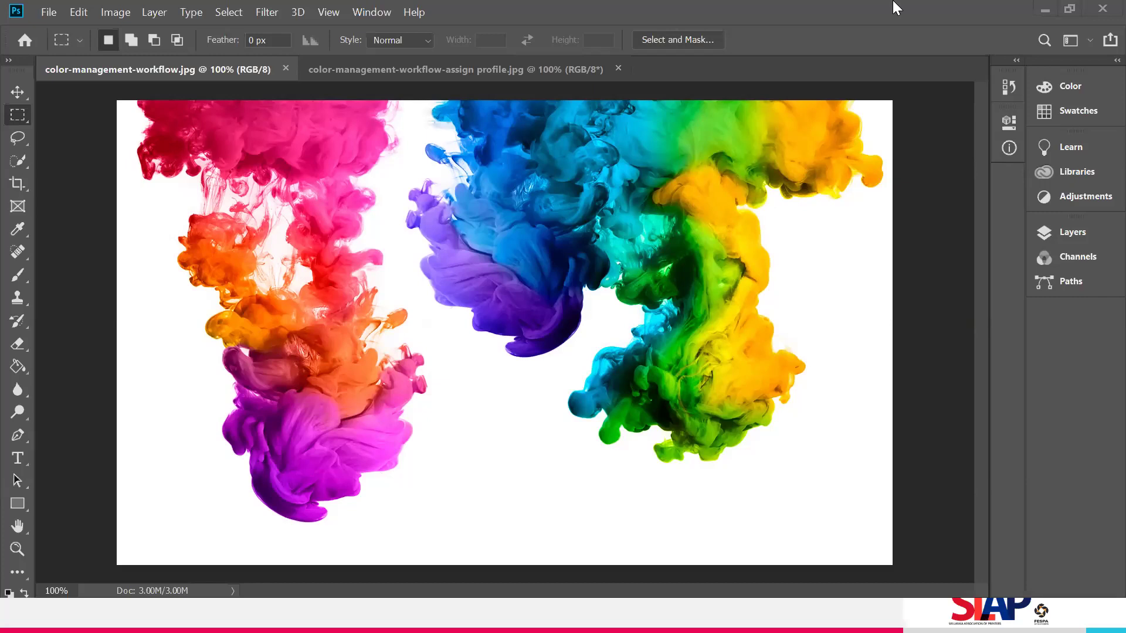
# Switch to the presentation's Perceptual Gamut Mapping slide and return to Photoshop
pyautogui.hotkey('alt', 'Tab')
pyautogui.press('Tab')
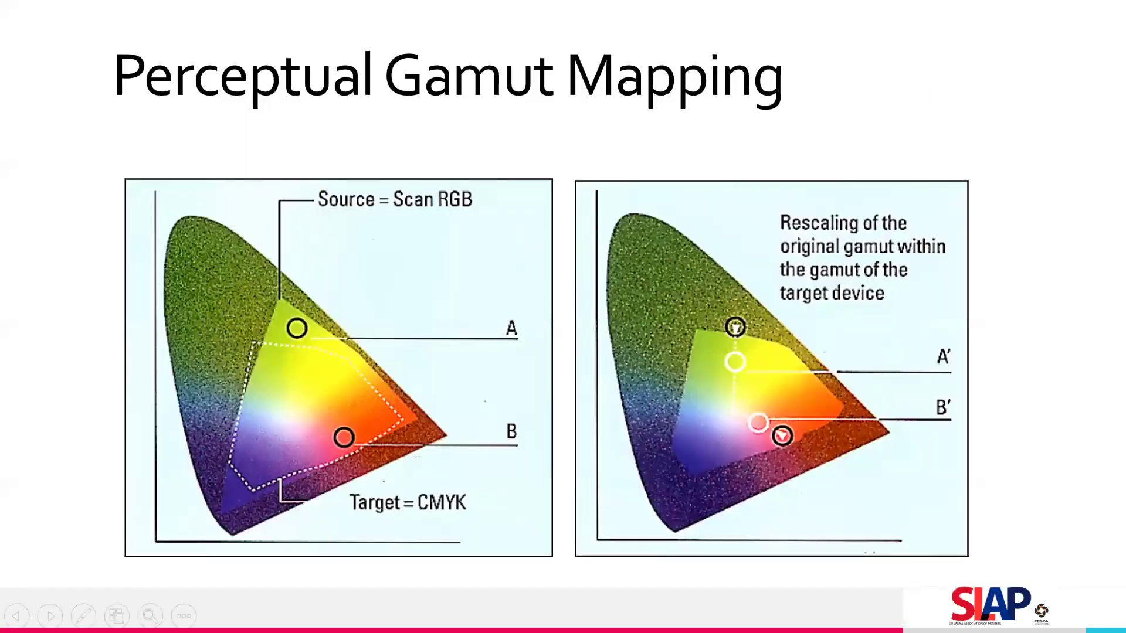
pyautogui.hotkey('alt', 'Tab')
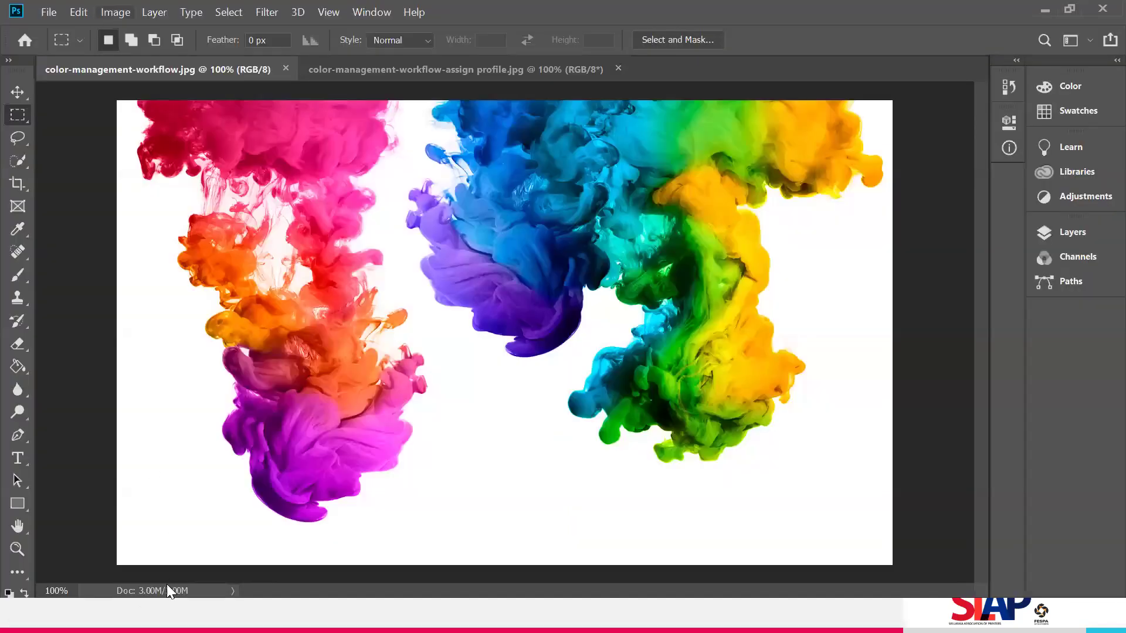
# Open Color Settings and examine the rendering intents offered under the conversion options
pyautogui.hotkey('alt', 'e')
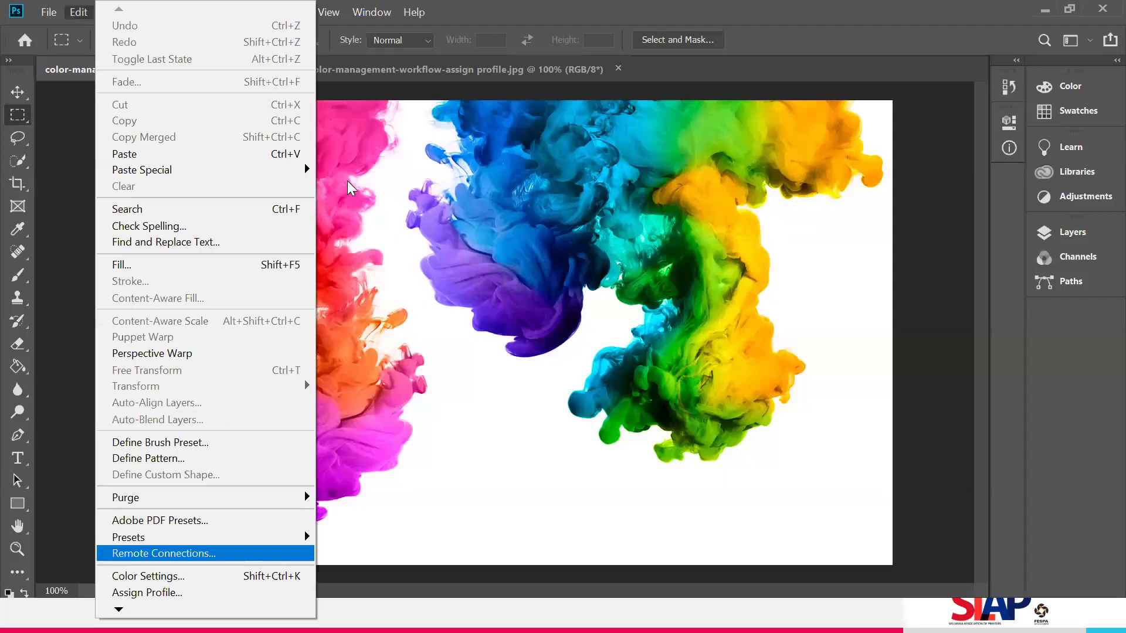
pyautogui.press('Down')
pyautogui.press('Down')
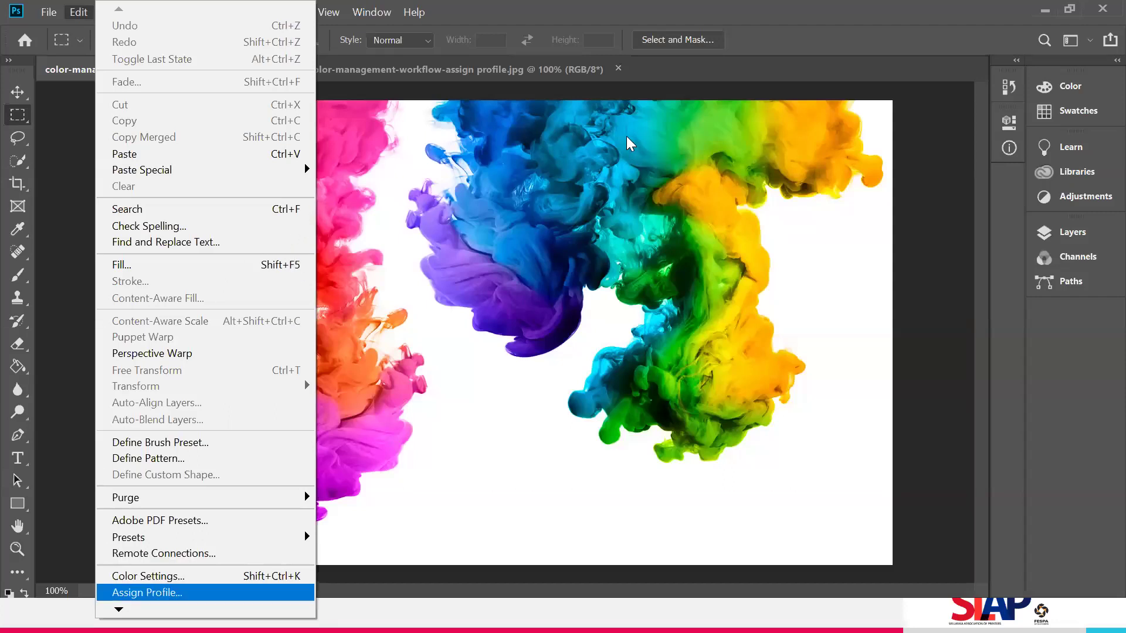
pyautogui.press('Up')
pyautogui.press('Return')
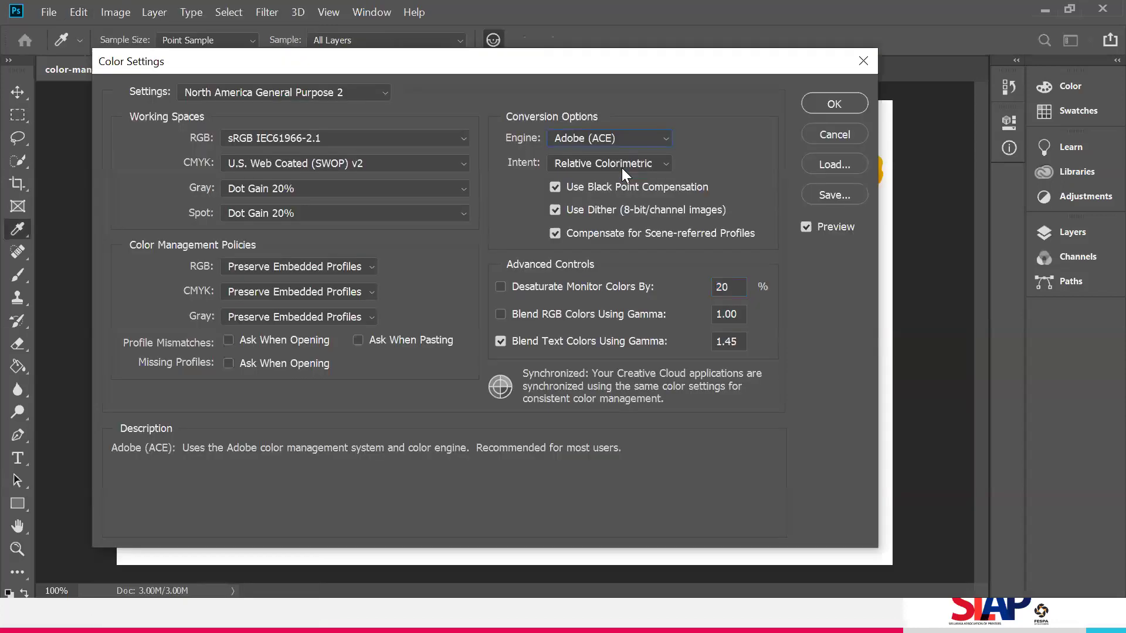
pyautogui.click(621, 165)
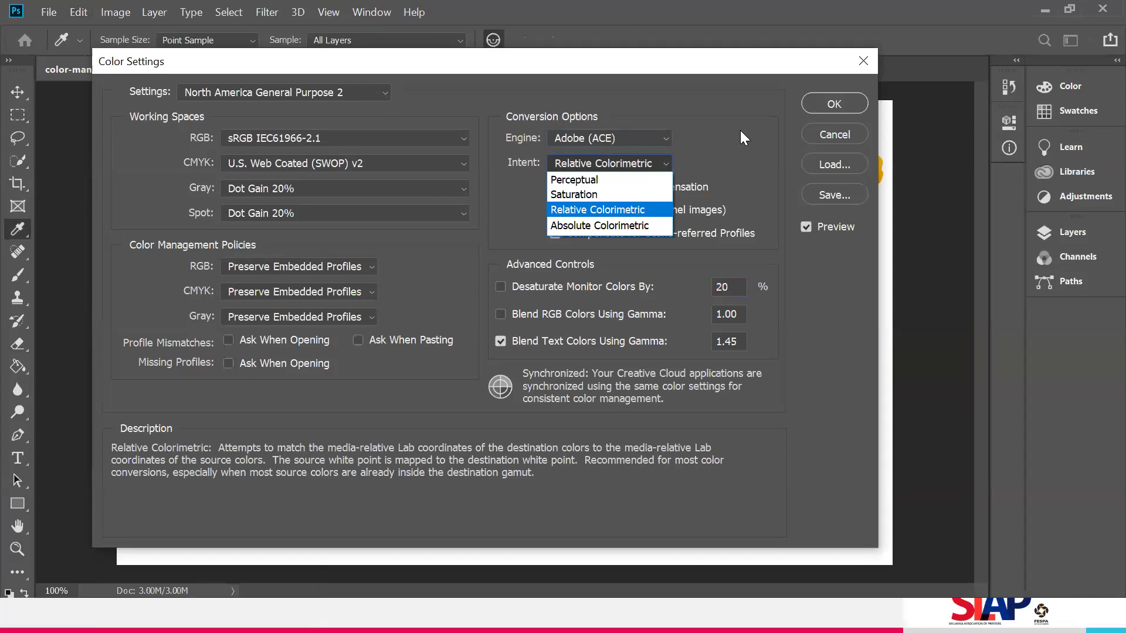
pyautogui.press('alt')
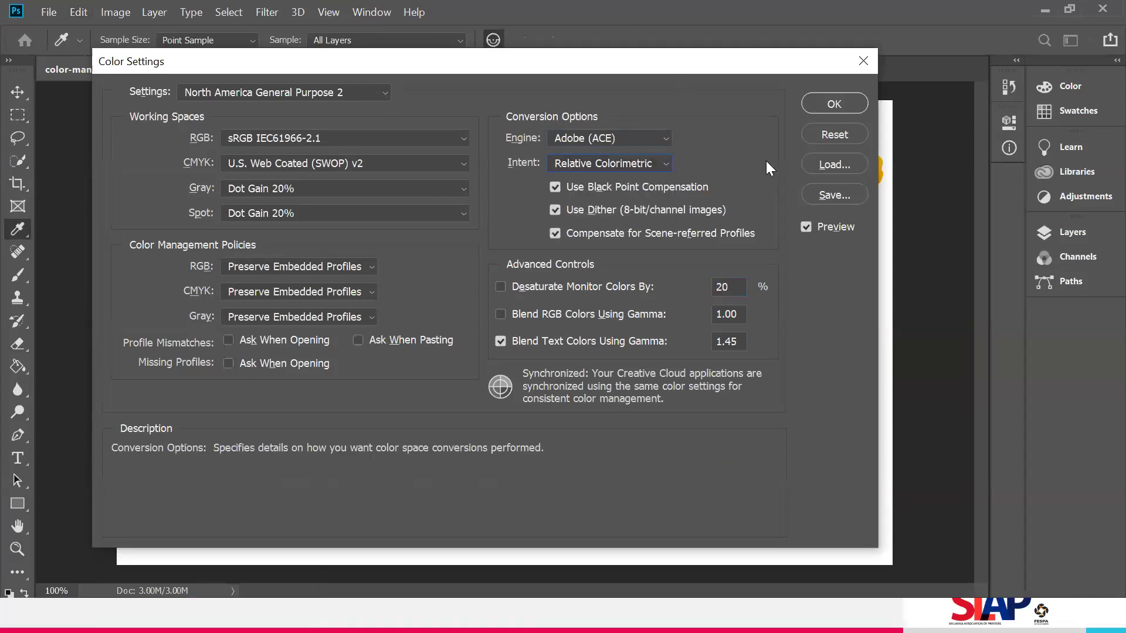
# Switch to the presentation and advance from the gamut mapping diagram to the Perceptual Mapping text slide
pyautogui.hotkey('alt', 'Tab')
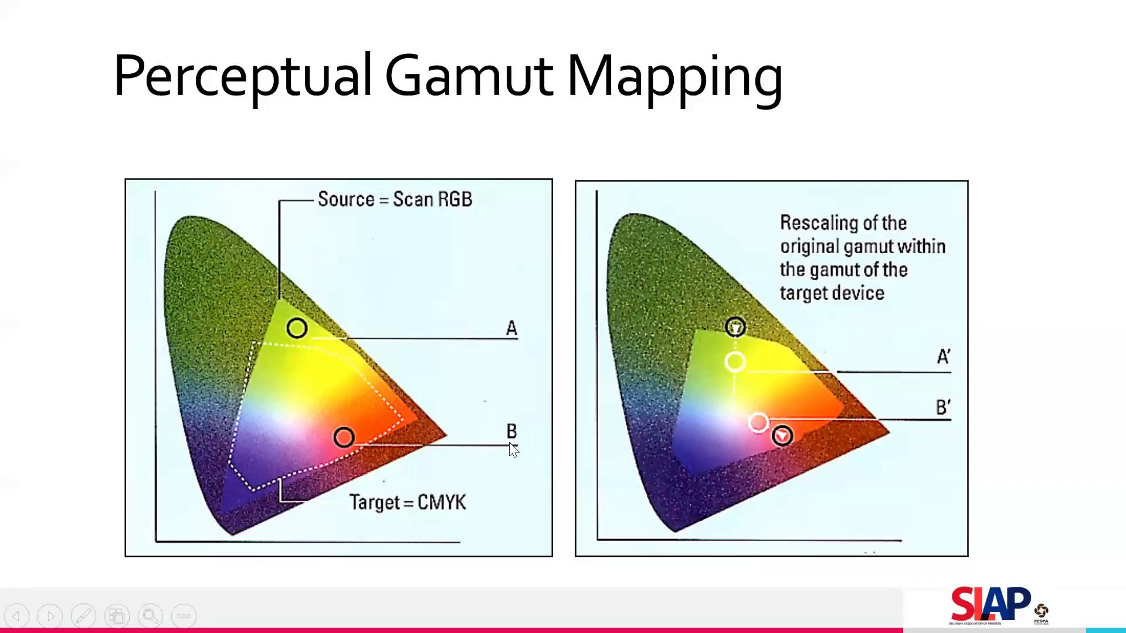
pyautogui.click(563, 455)
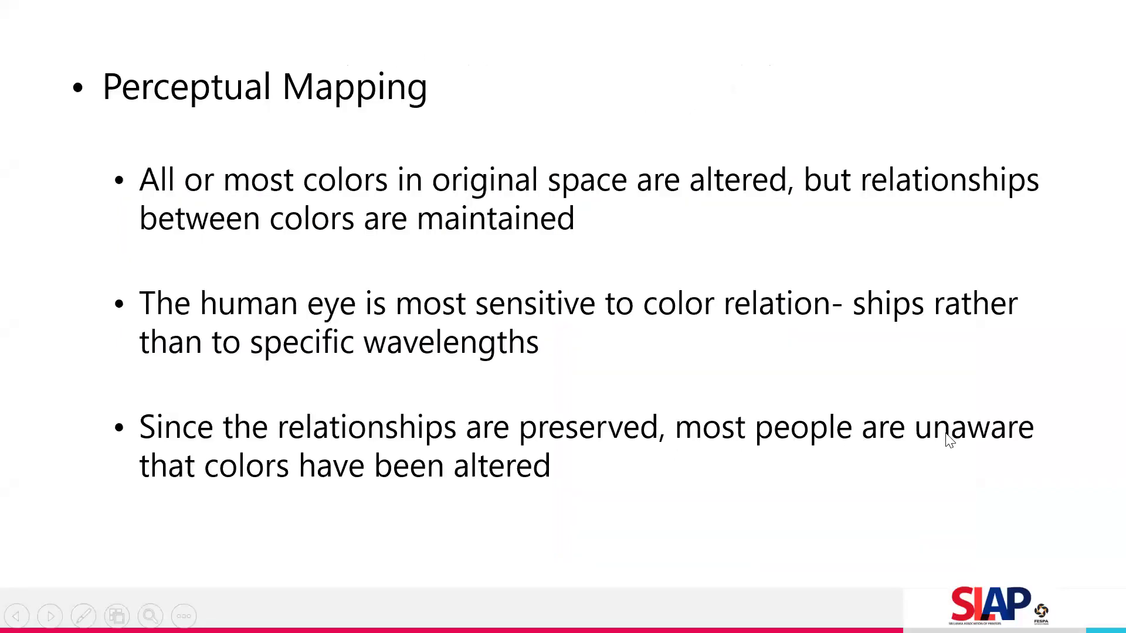
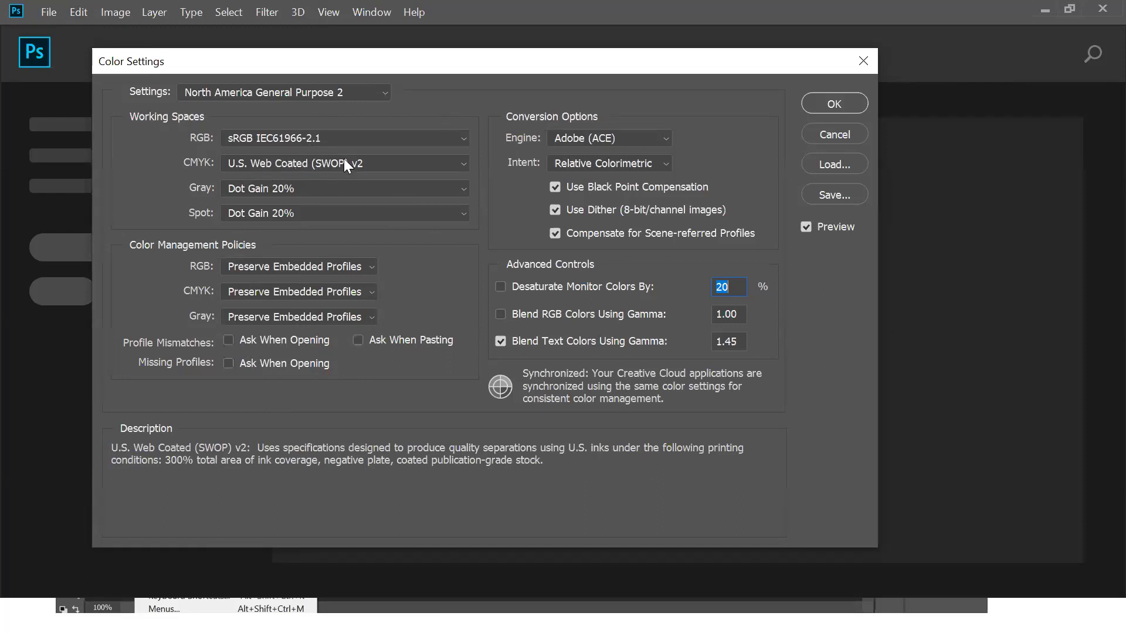
# Apply the Europe Prepress 3 preset in Color Settings
pyautogui.click(341, 94)
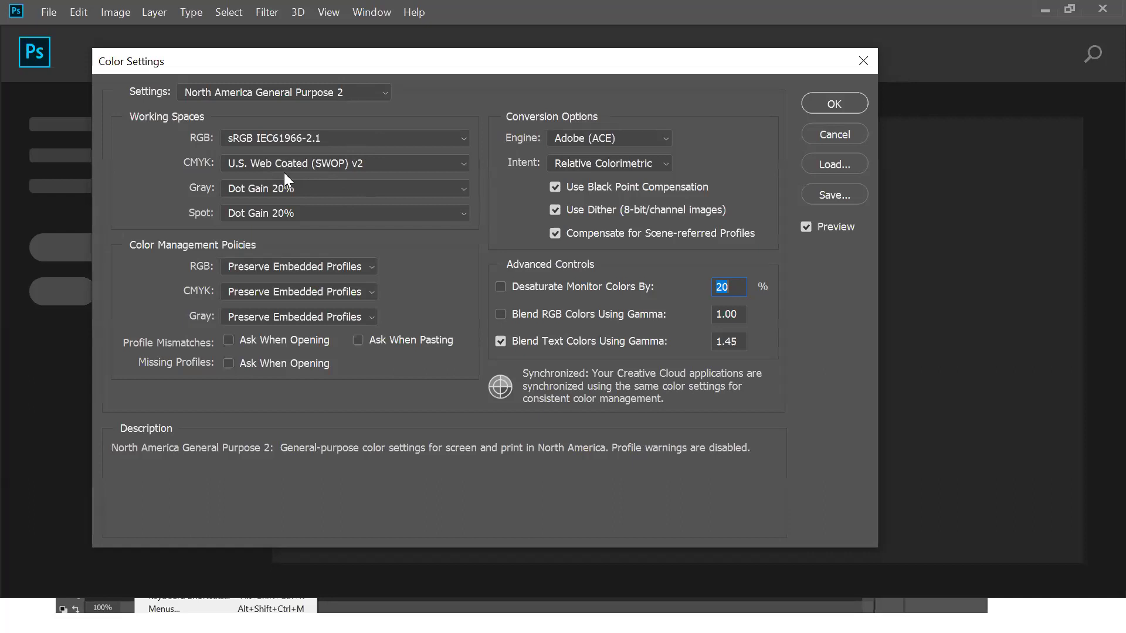
pyautogui.click(265, 274)
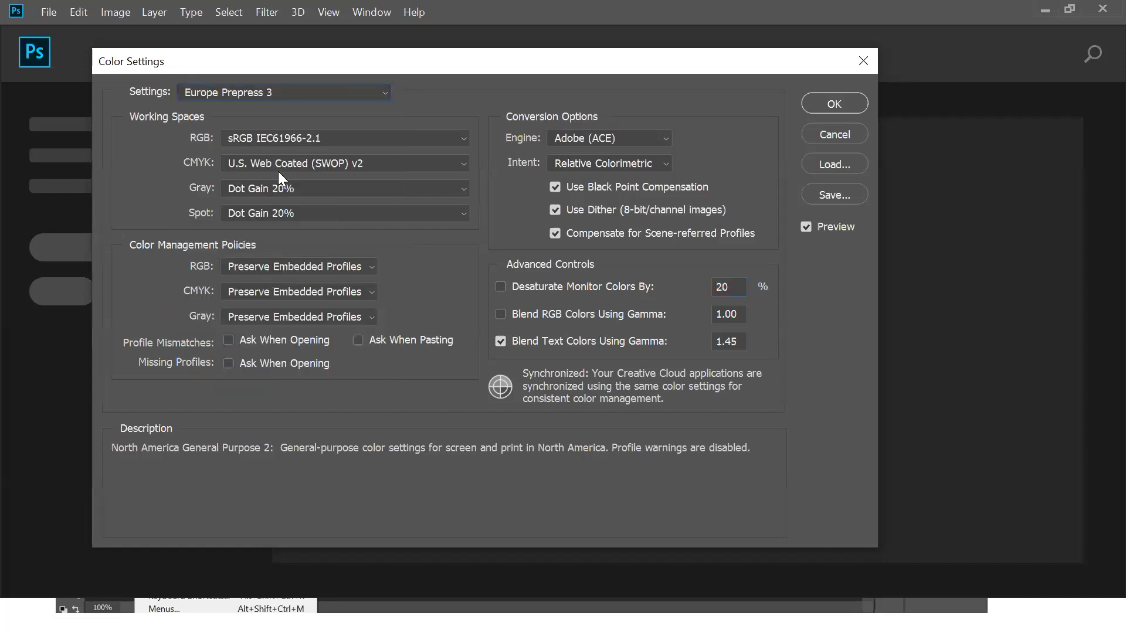
pyautogui.click(286, 95)
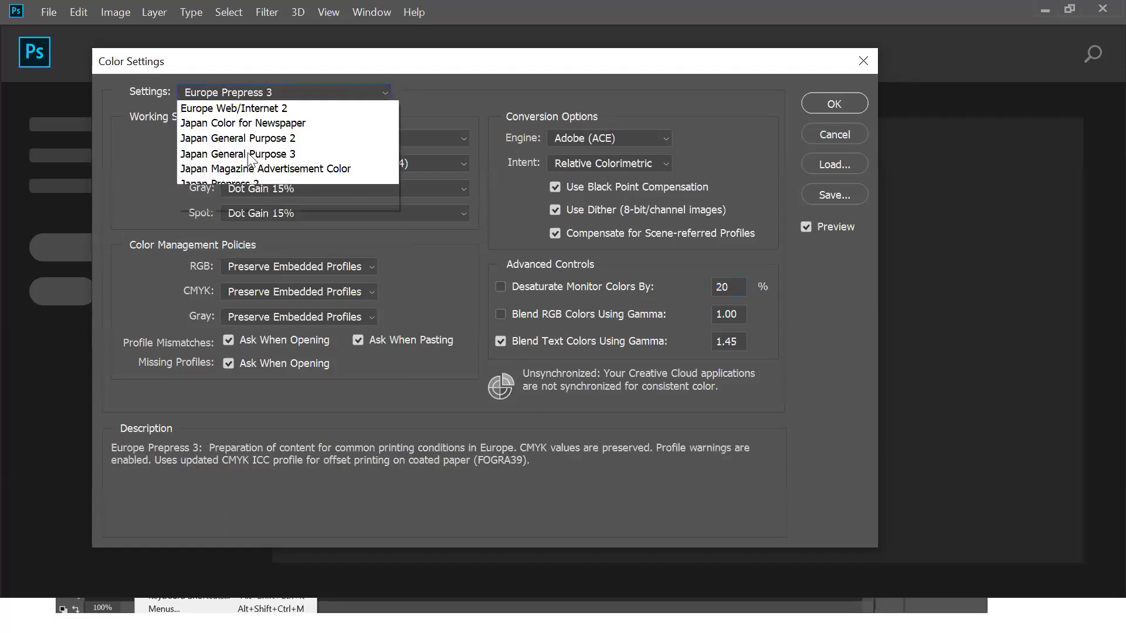
pyautogui.click(246, 273)
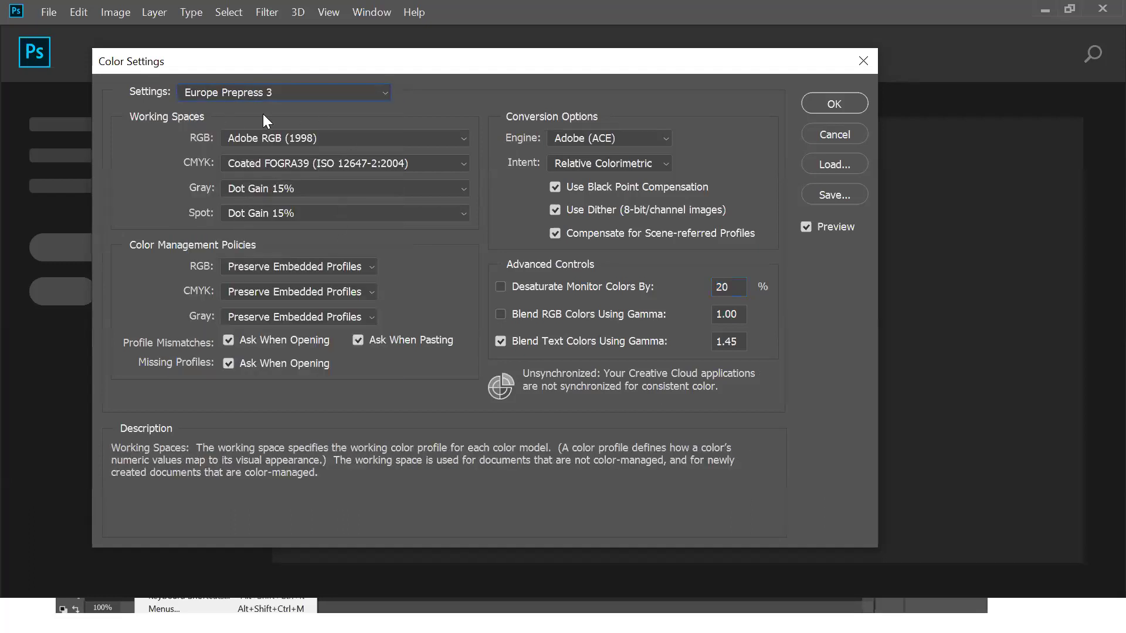
# Switch the color settings preset to Europe General Purpose 3 for comparison, and return it to Europe Prepress 3
pyautogui.click(284, 93)
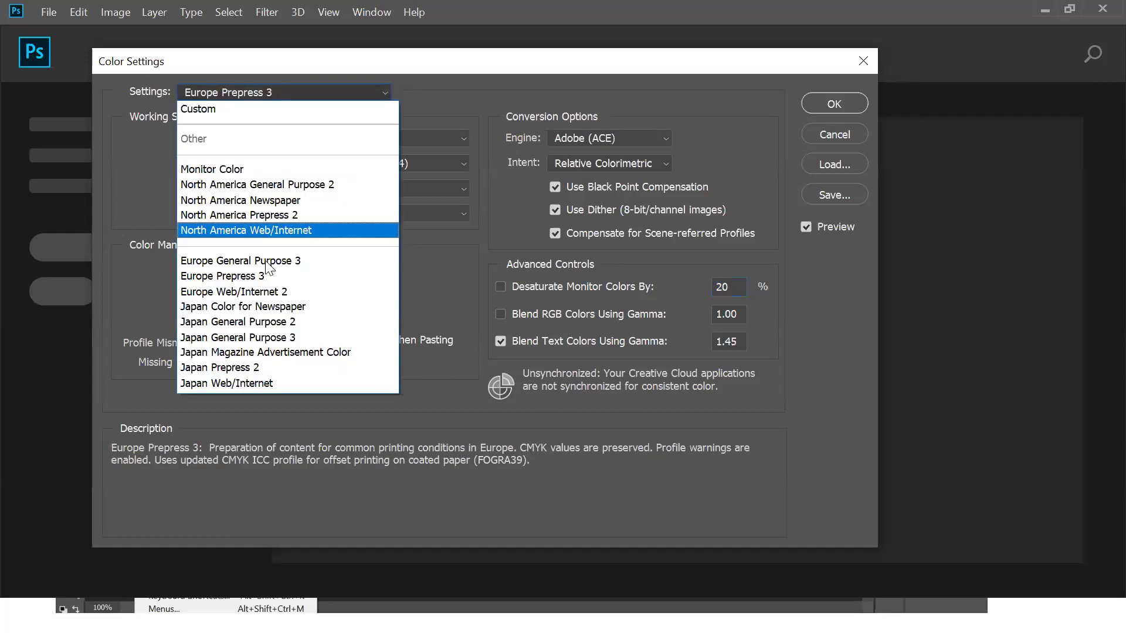
pyautogui.click(265, 257)
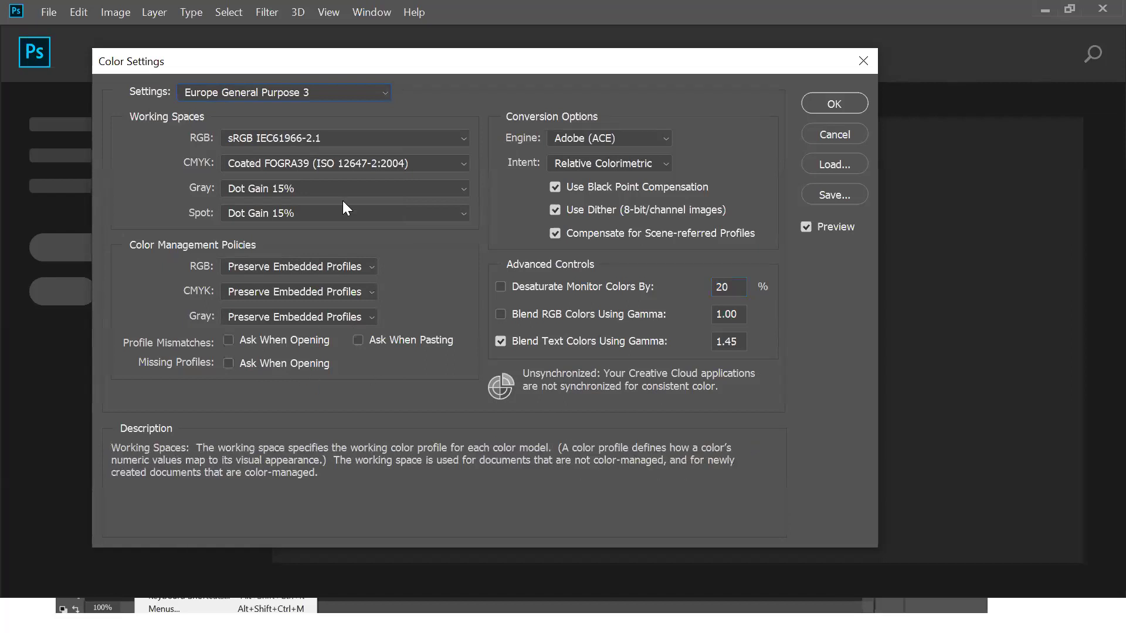
pyautogui.click(336, 93)
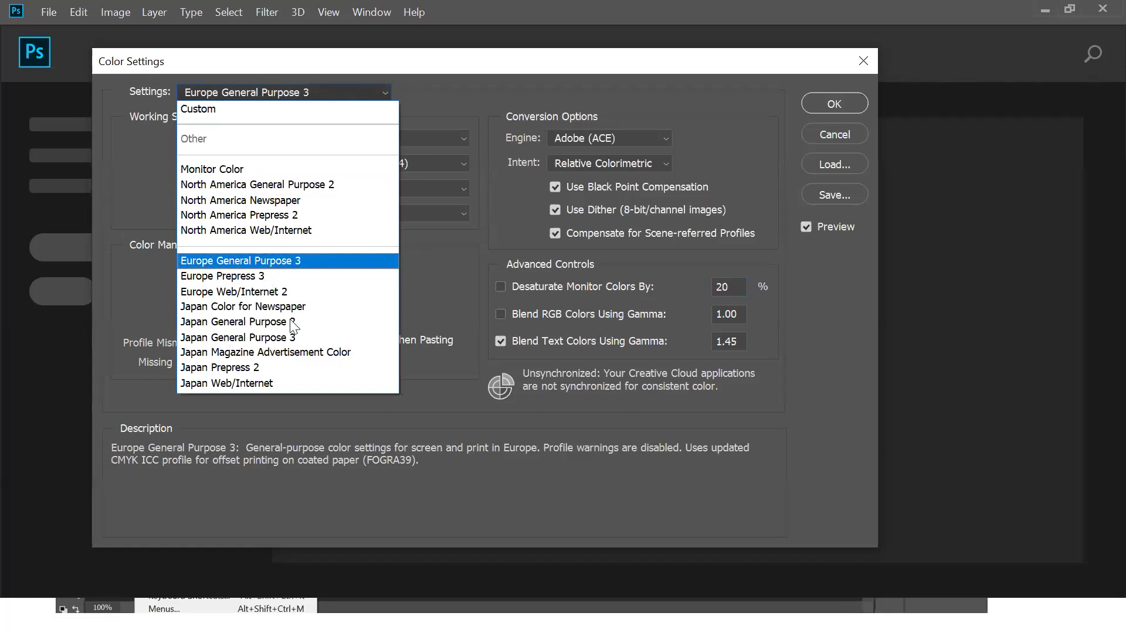
pyautogui.press('Down')
pyautogui.press('Return')
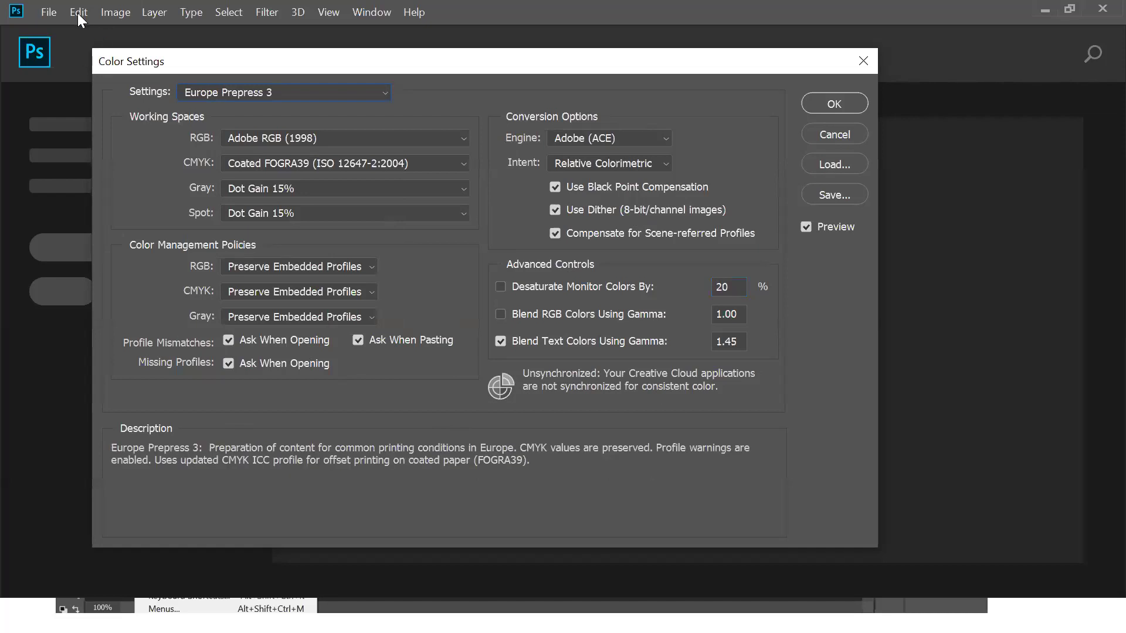
# Confirm the Europe Prepress 3 preset and reopen Color Settings
pyautogui.press('Return')
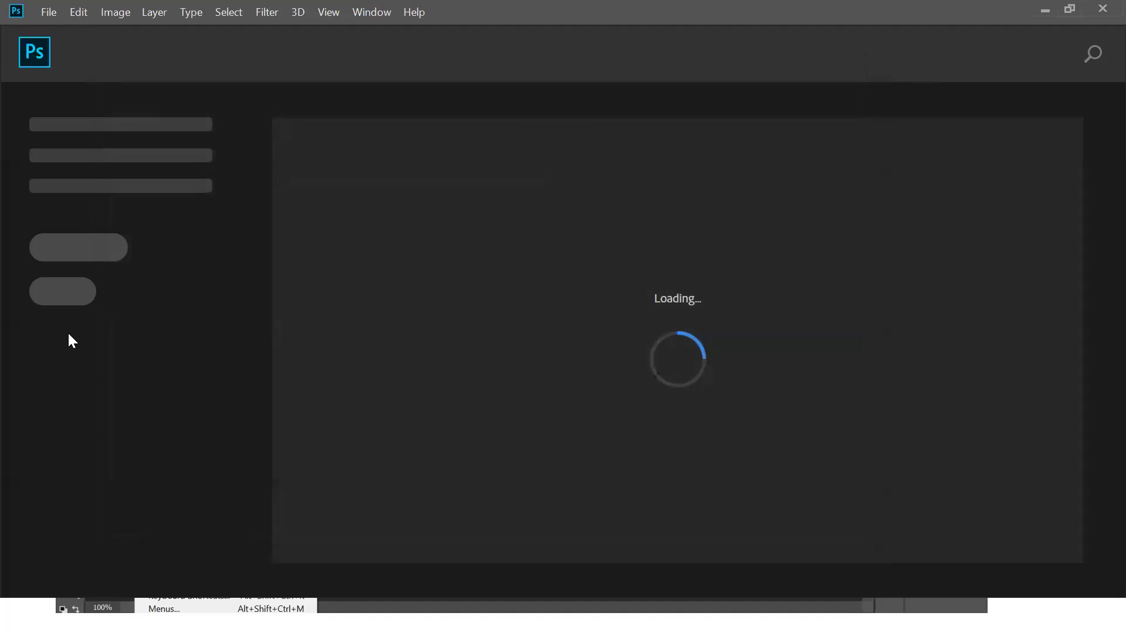
pyautogui.click(78, 11)
pyautogui.click(181, 576)
pyautogui.hotkey('alt', 'e')
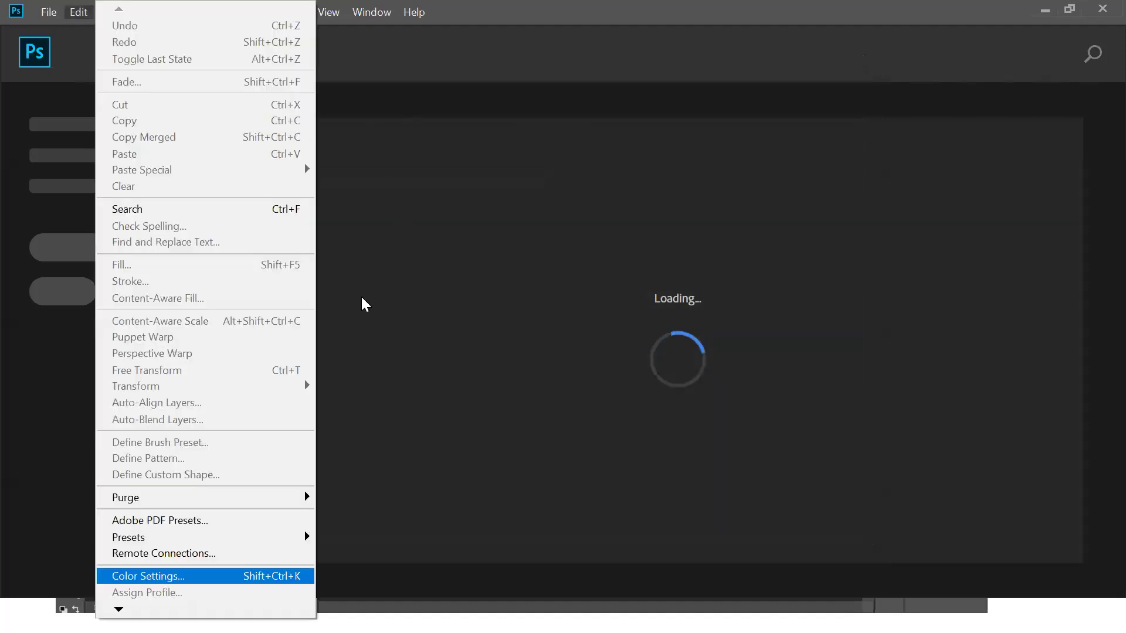
pyautogui.press('Return')
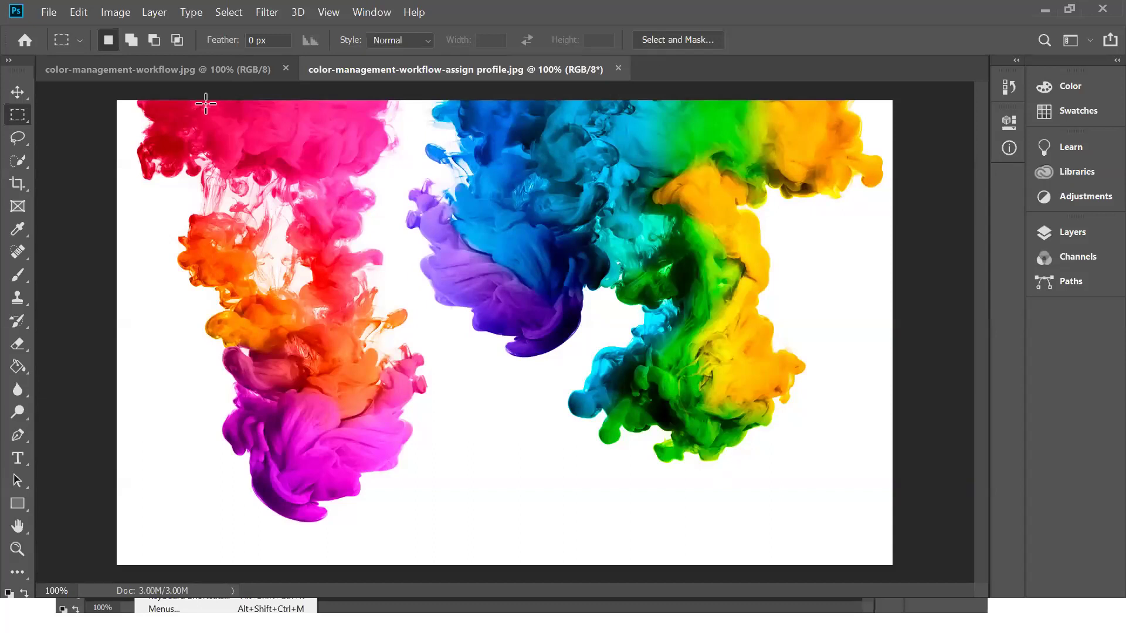
# Compare color-management-workflow.jpg with color-management-workflow-assign profile.jpg by alternating between the two open images
pyautogui.hotkey('ctrl', 'Tab')
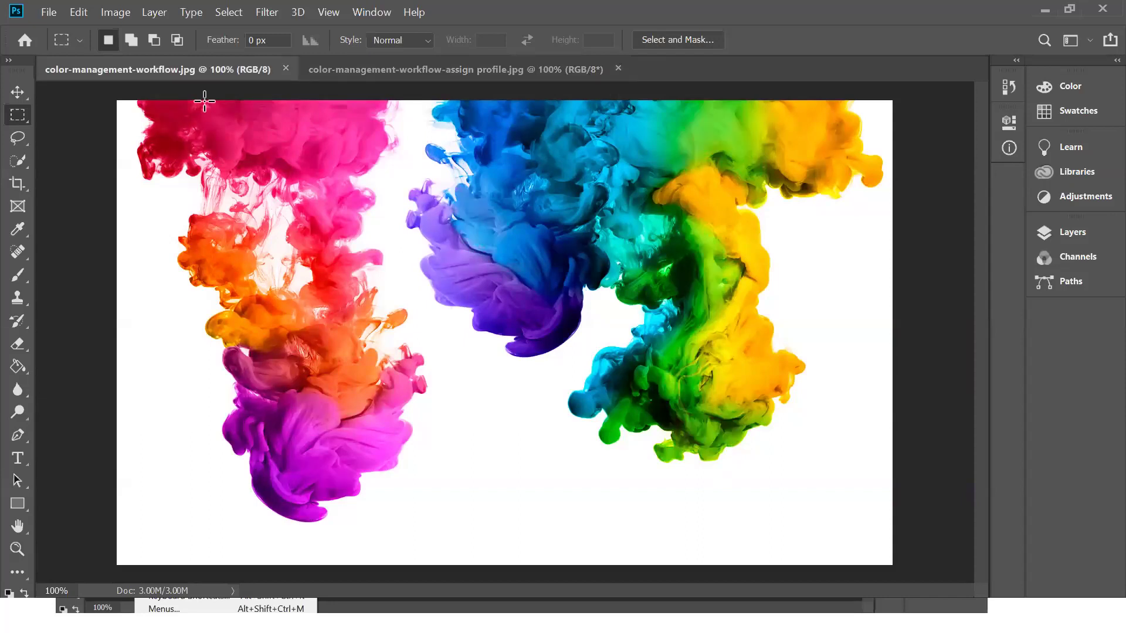
pyautogui.hotkey('ctrl', 'Tab')
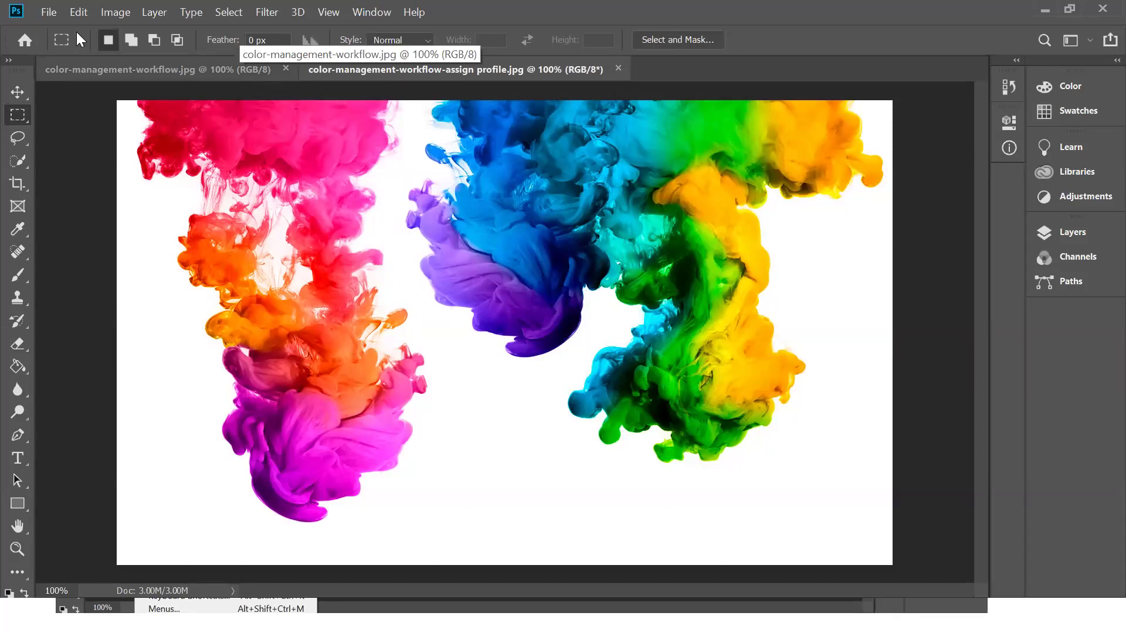
pyautogui.hotkey('ctrl', 'Tab')
# Replace the North America General Purpose 2 preset in Color Settings with Europe Prepress 3
pyautogui.click(77, 14)
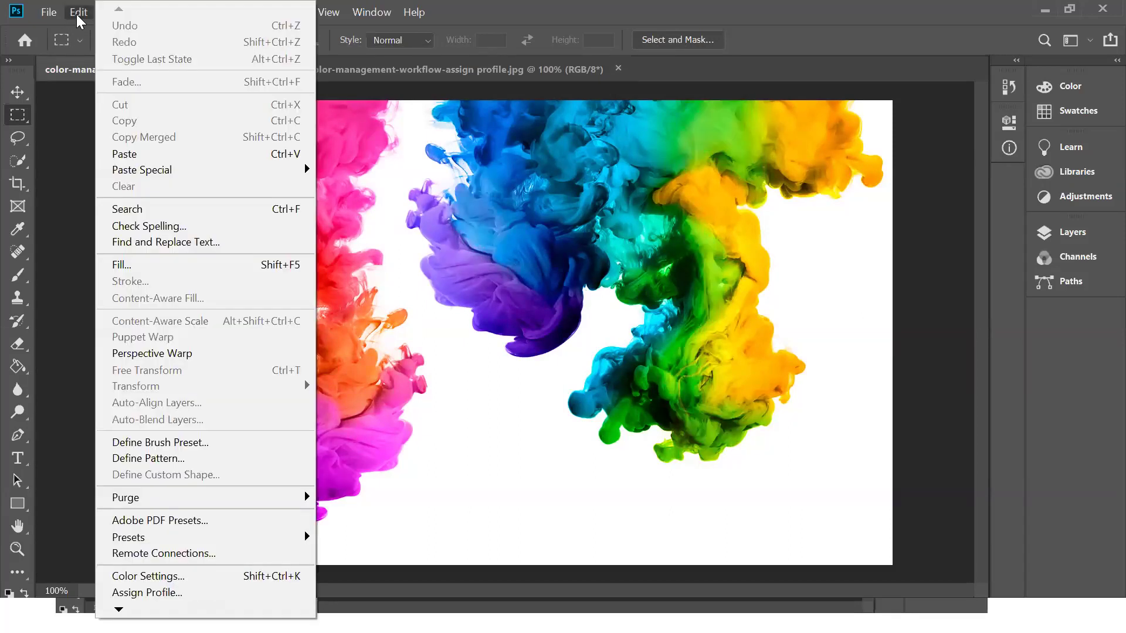
pyautogui.click(148, 577)
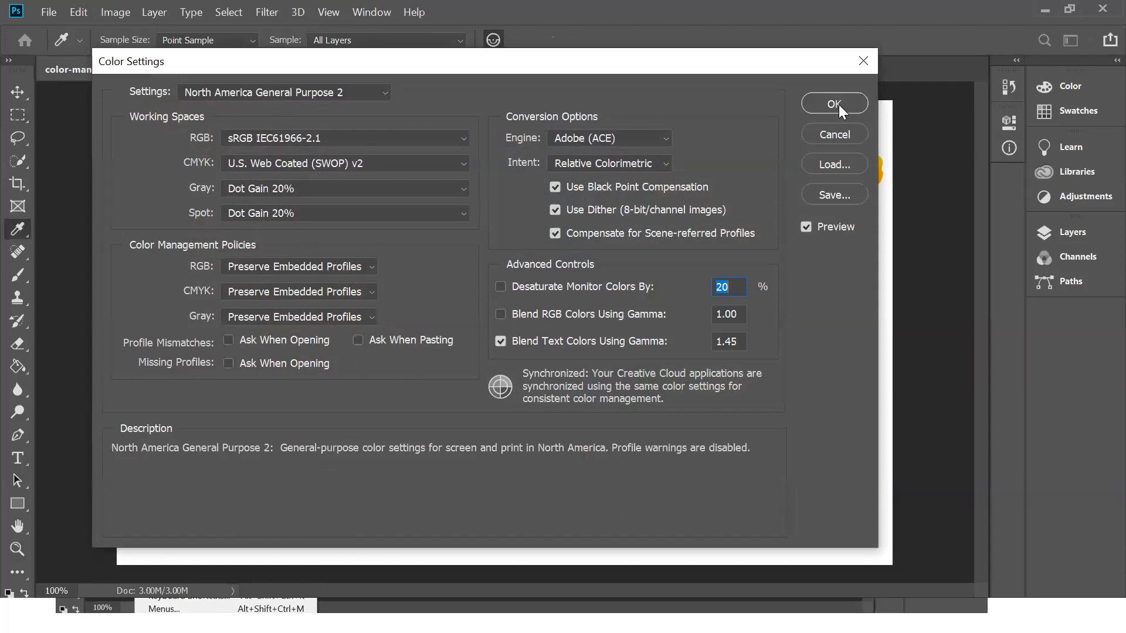
pyautogui.hotkey('alt', 'Down')
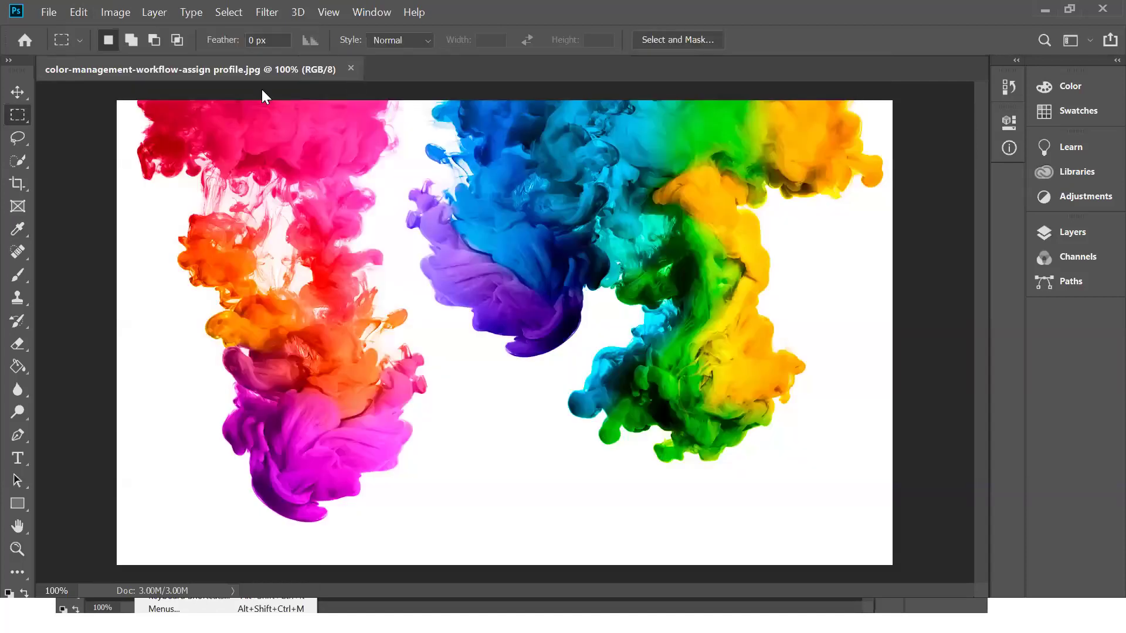
# Close the open image and open color-management-workflow from Pictures, using its embedded profile instead of the working space
pyautogui.click(354, 75)
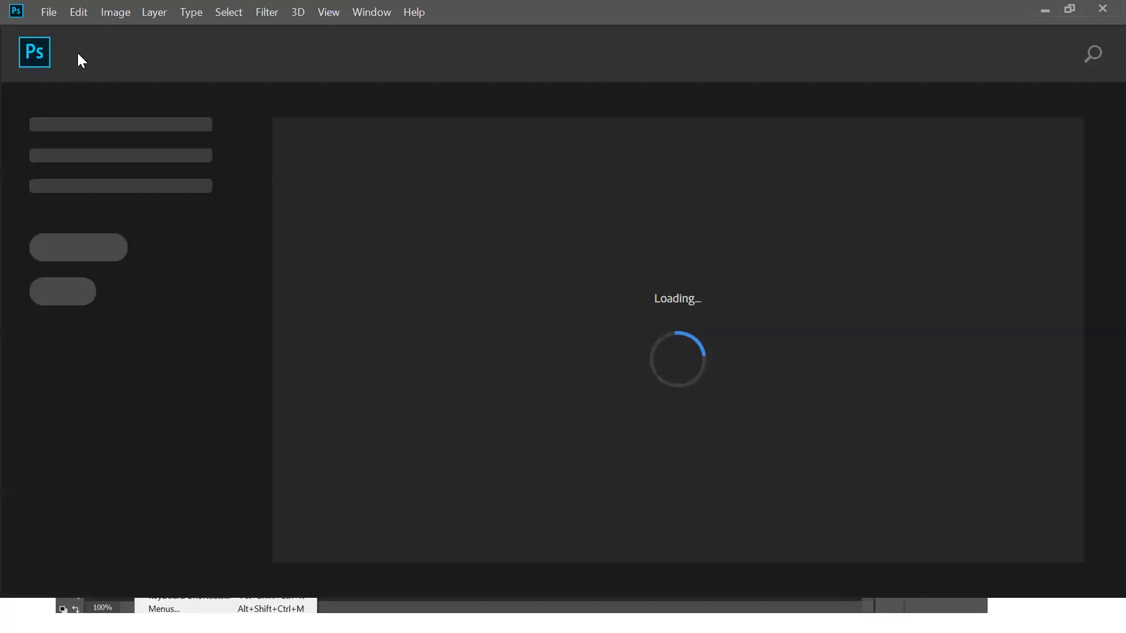
pyautogui.hotkey('ctrl', 'o')
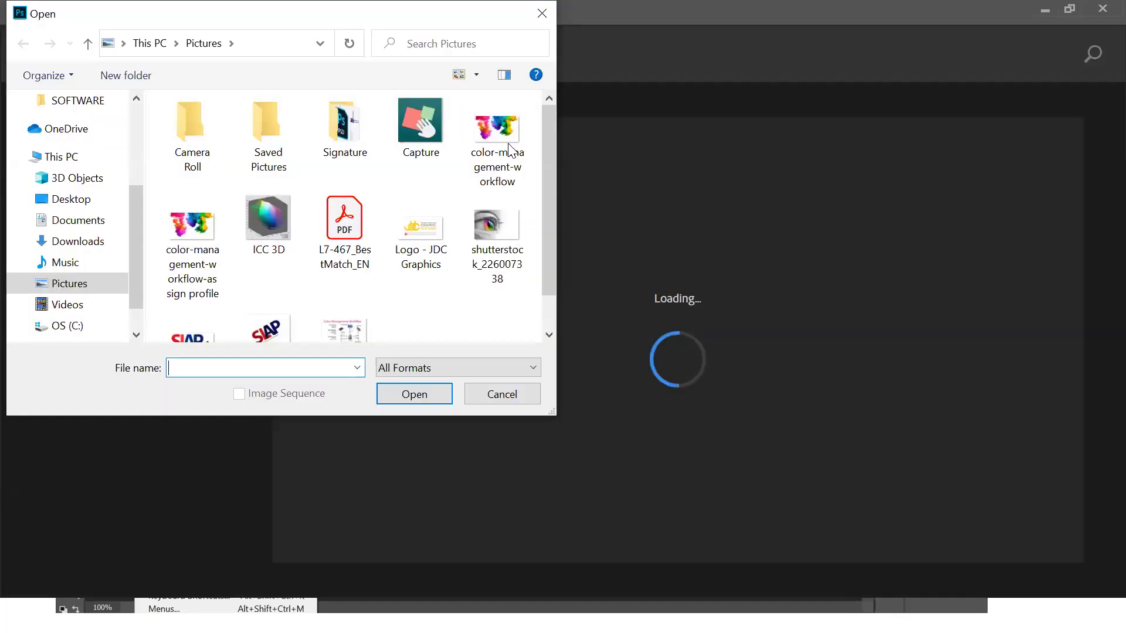
pyautogui.doubleClick(509, 149)
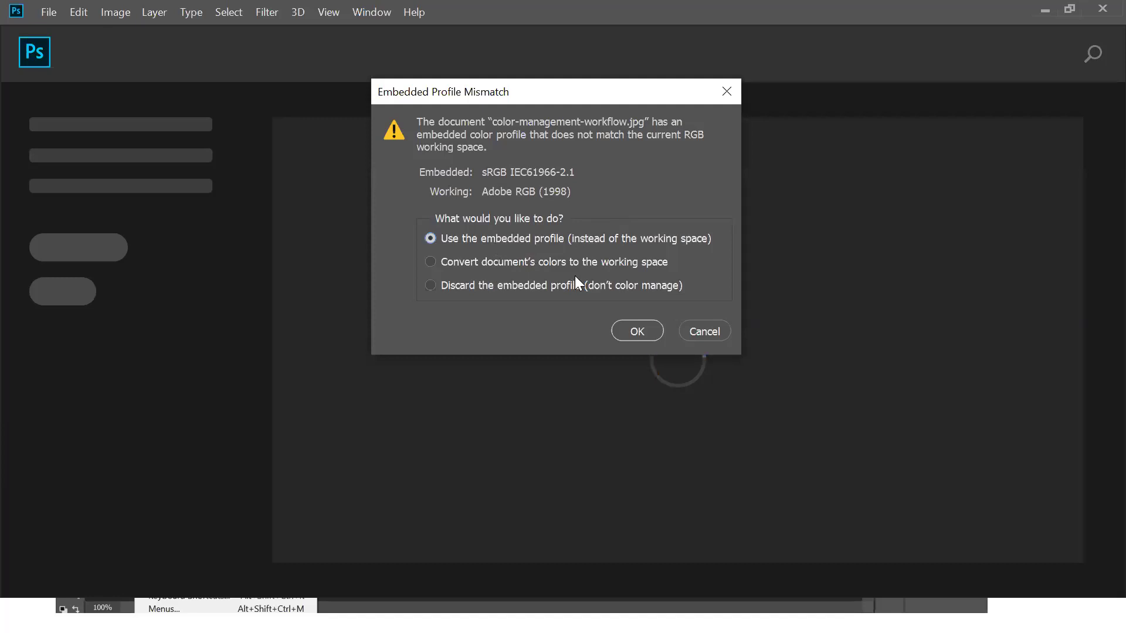
pyautogui.click(646, 326)
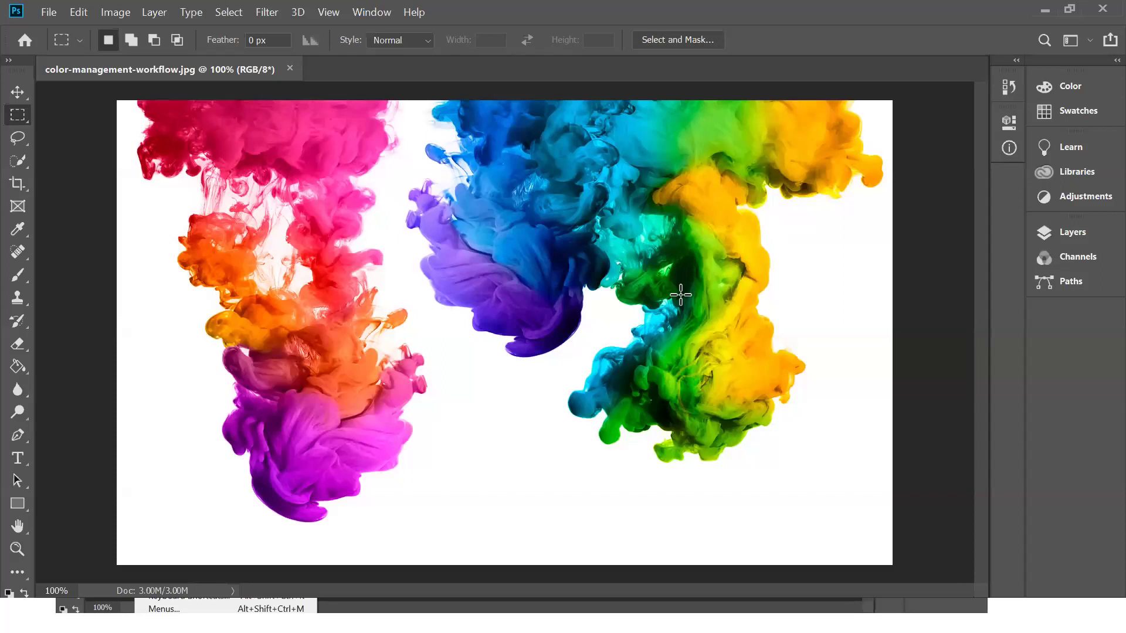
# Review the working spaces in Color Settings and reselect the Europe Prepress 3 preset
pyautogui.click(75, 15)
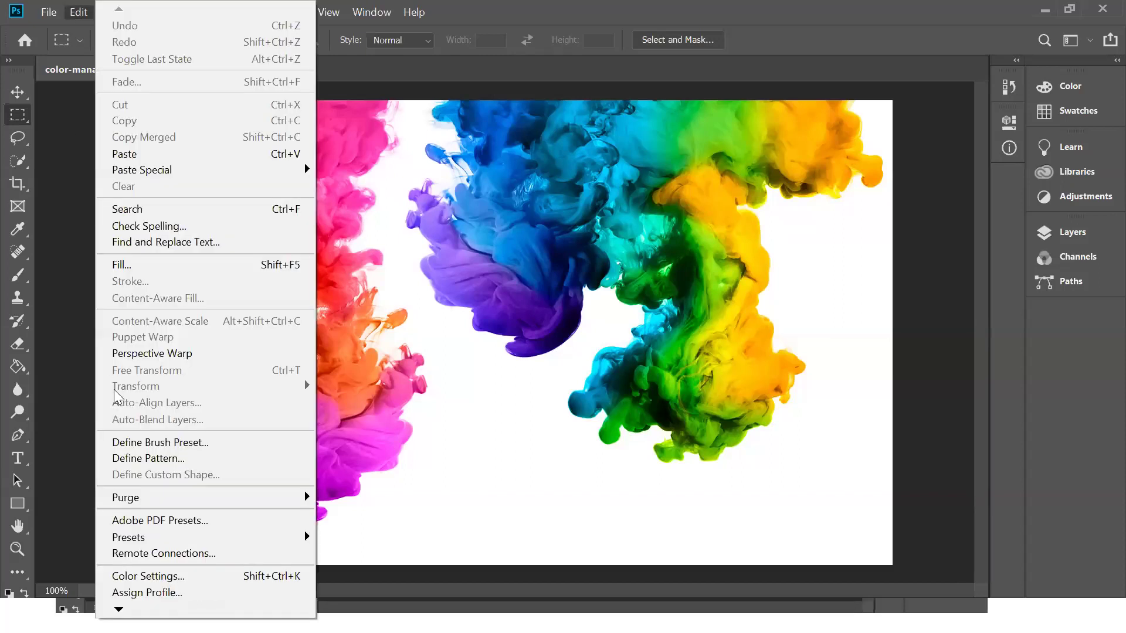
pyautogui.click(148, 576)
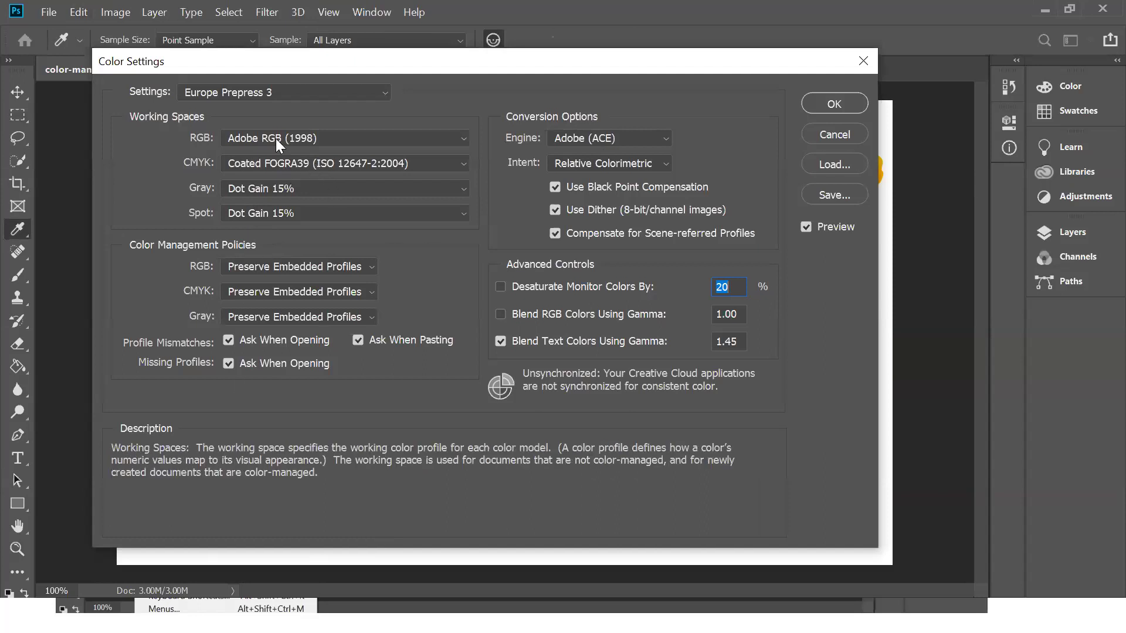
pyautogui.click(295, 86)
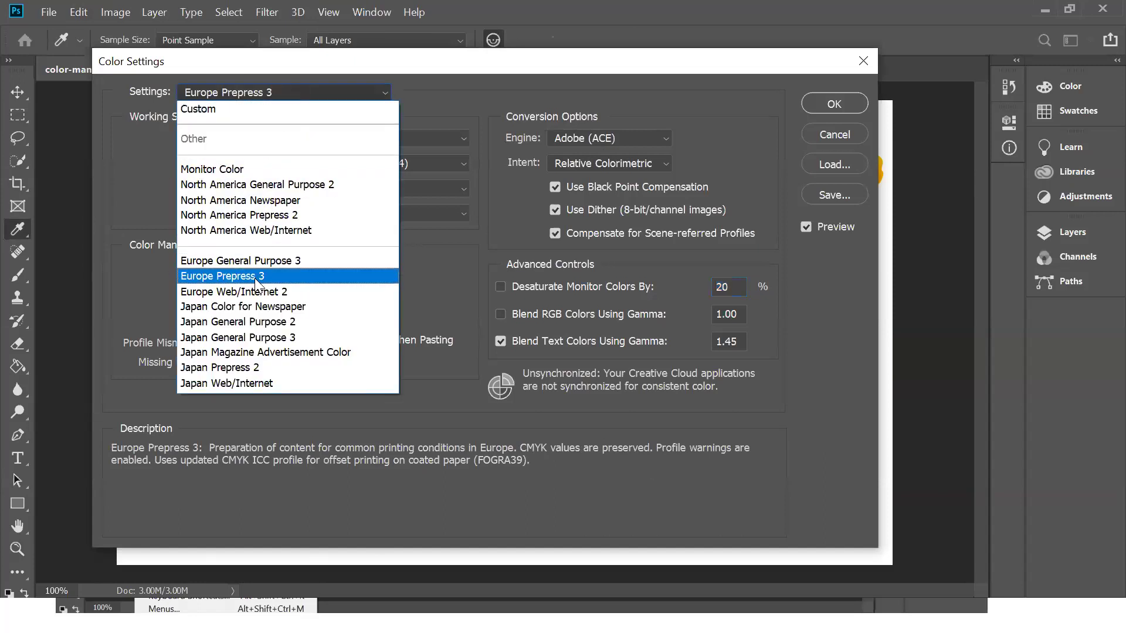
pyautogui.click(255, 278)
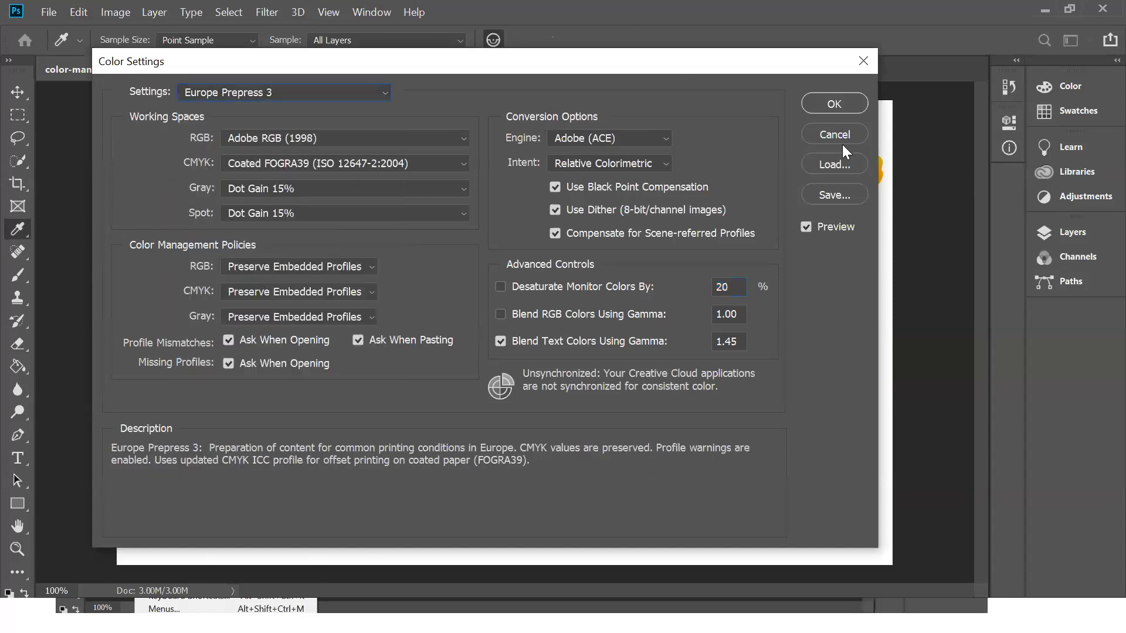
# Examine the ICC Profile embedding option offered when saving the image as JPEG, and leave without saving
pyautogui.press('m')
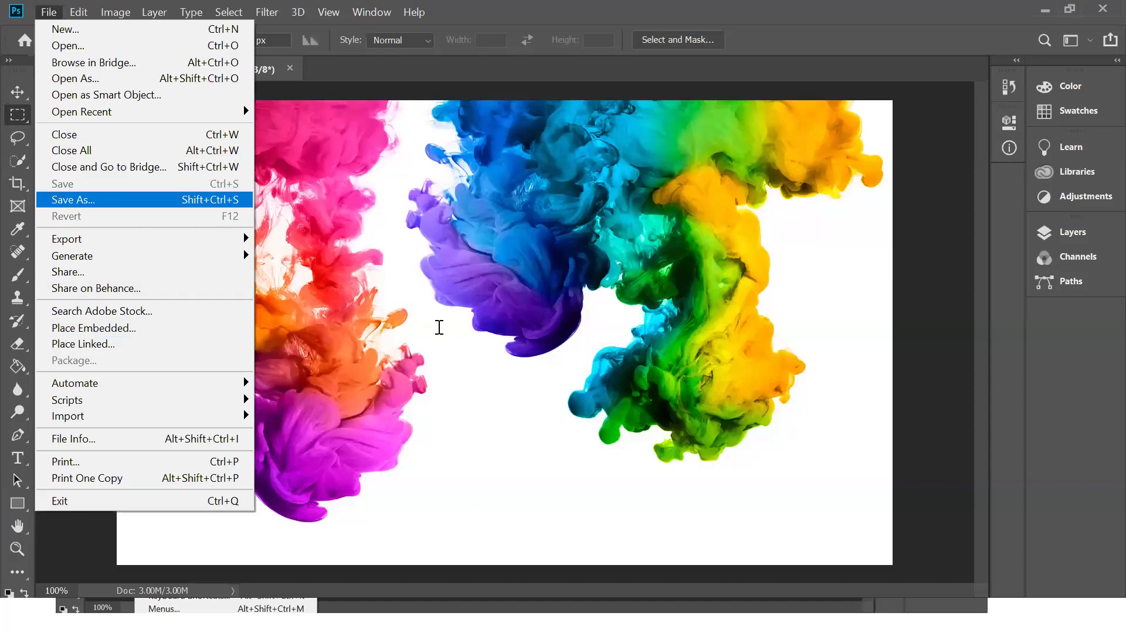
pyautogui.press('Return')
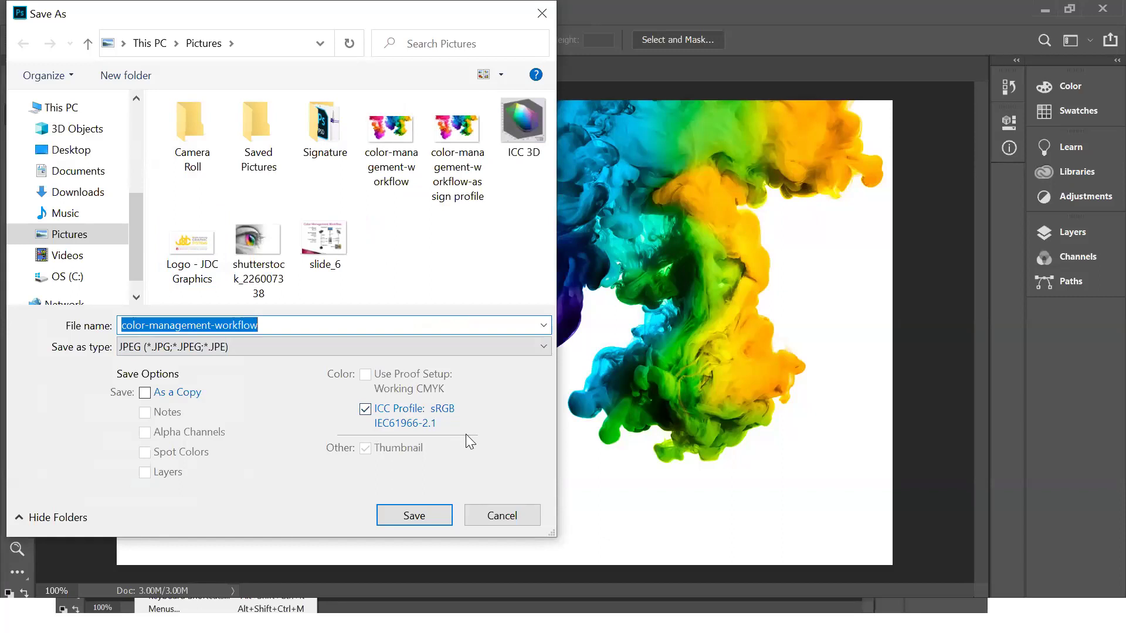
pyautogui.click(506, 516)
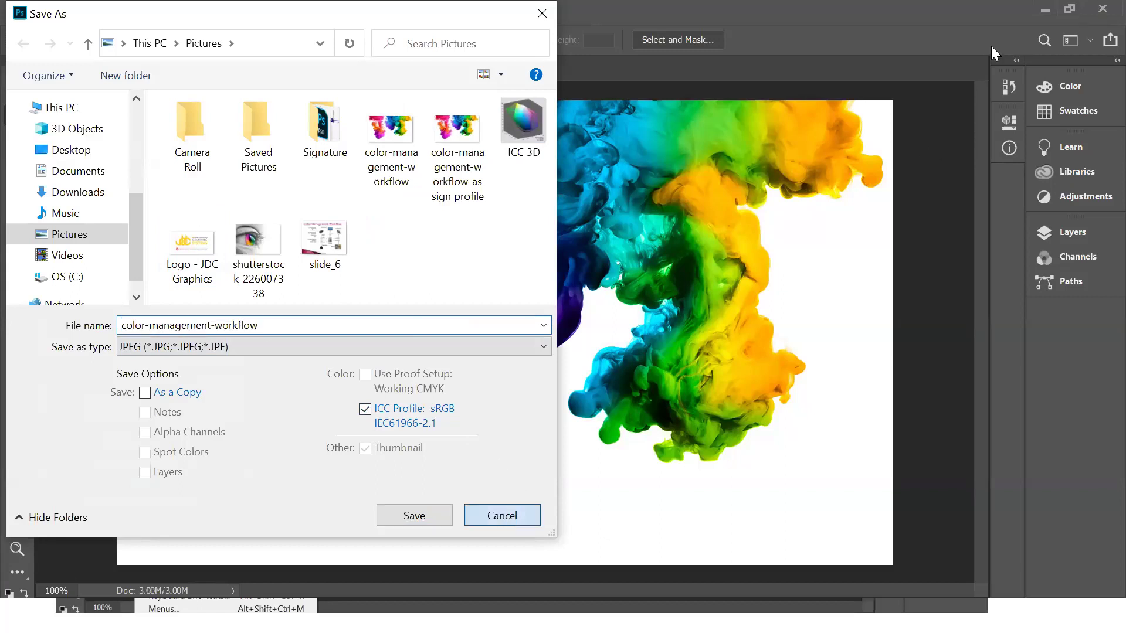
# Switch to the PowerPoint slide show and advance past the Profile Mismatches slide to Proof Colors & Gamut Warning
pyautogui.hotkey('alt', 'Tab')
pyautogui.hotkey('alt', 'Tab')
pyautogui.press('Tab')
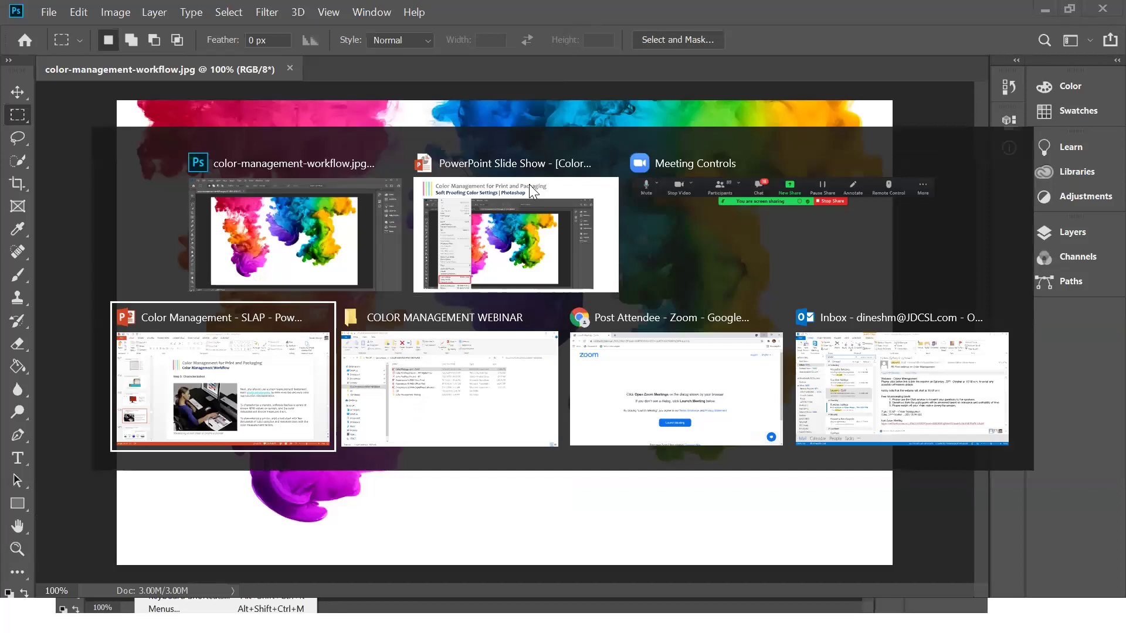
pyautogui.press('Up')
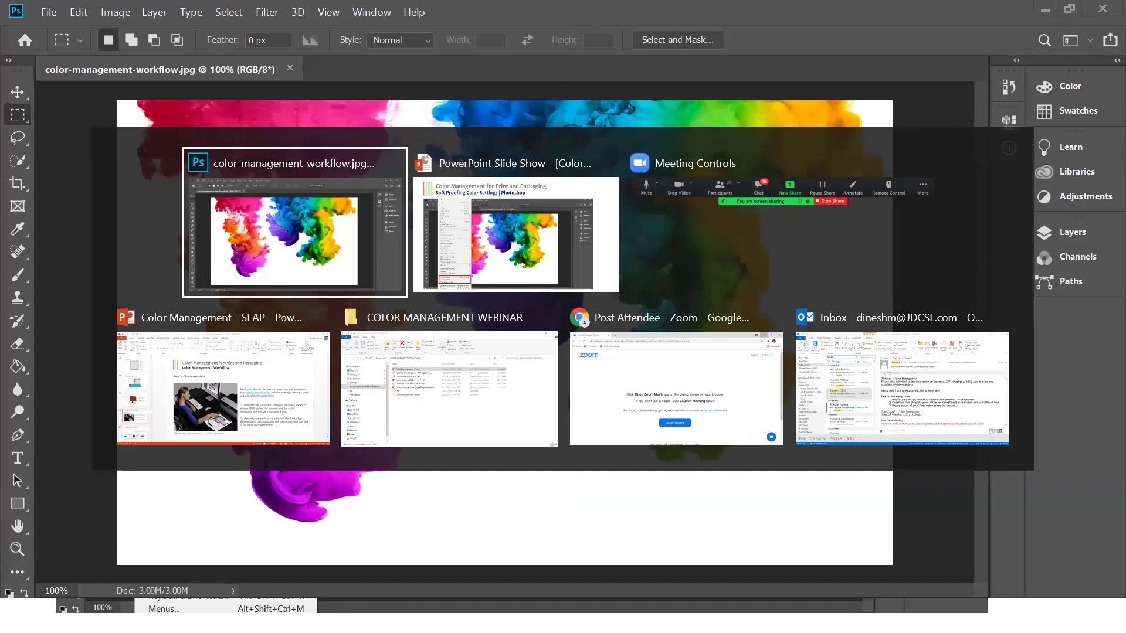
pyautogui.press('Tab')
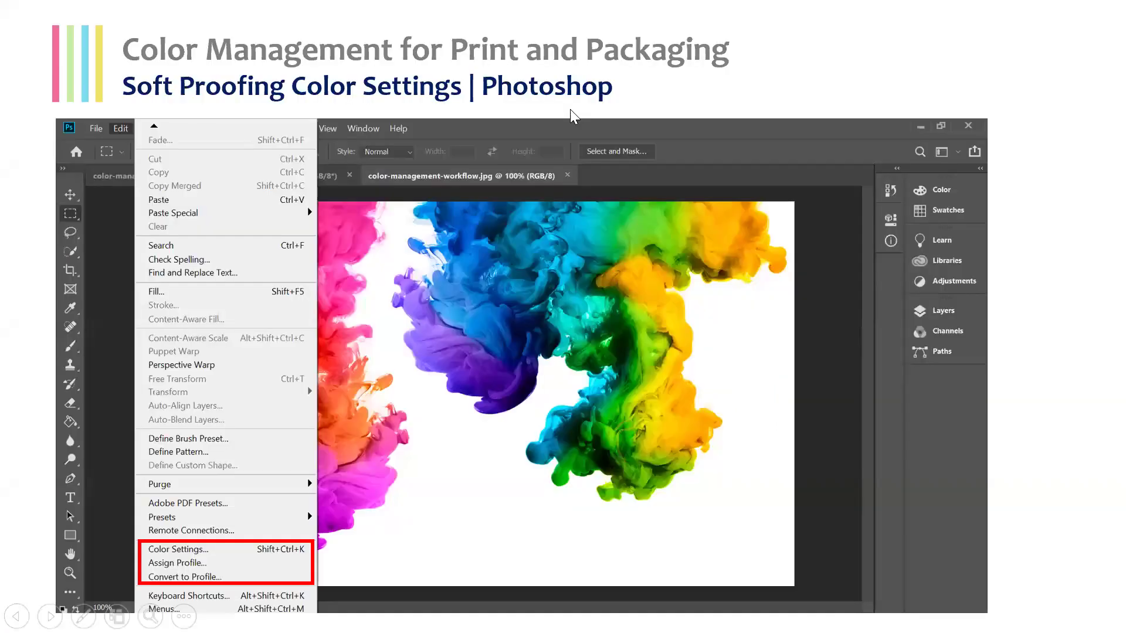
pyautogui.press('Right')
pyautogui.press('Right')
pyautogui.press('Left')
pyautogui.press('Right')
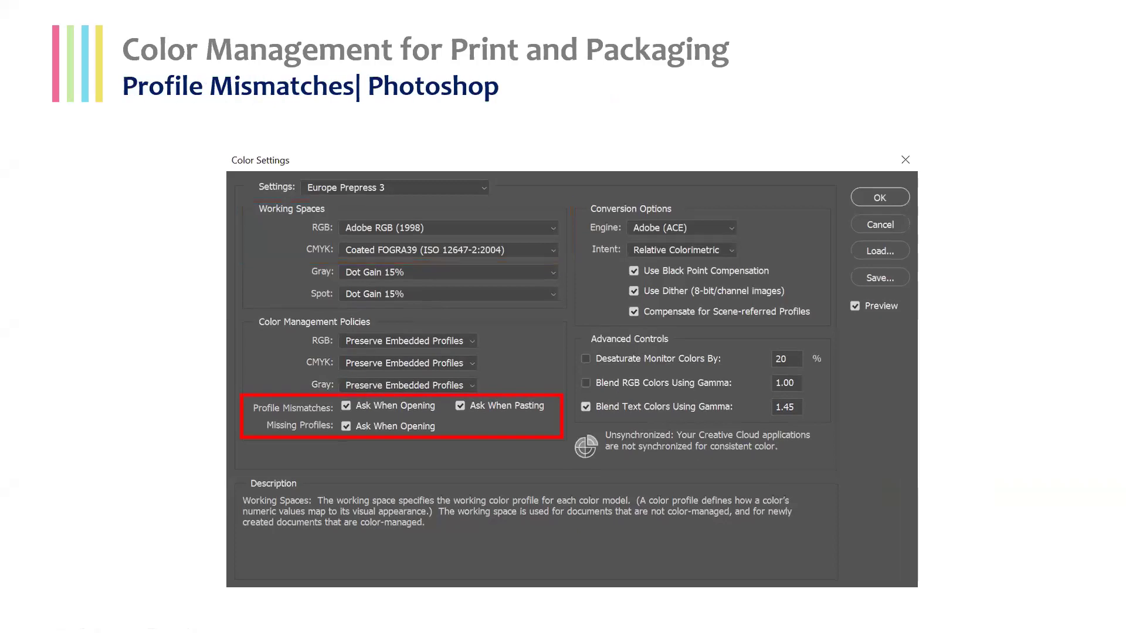
pyautogui.press('Right')
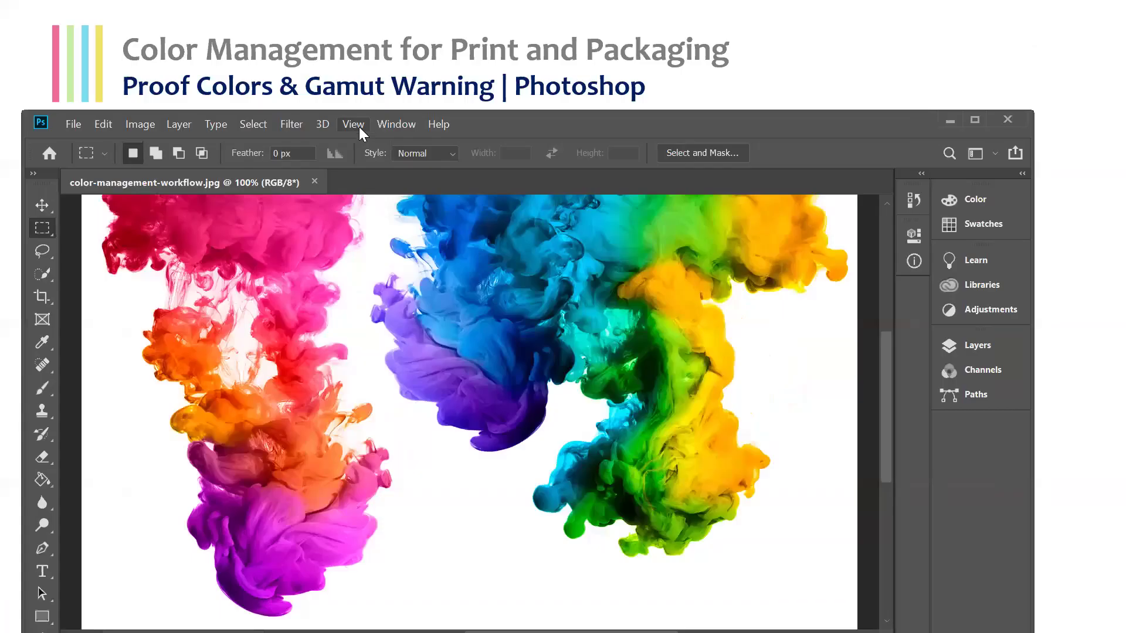
# Turn on Gamut Warning for color-management-workflow.jpg in Photoshop
pyautogui.click(434, 95)
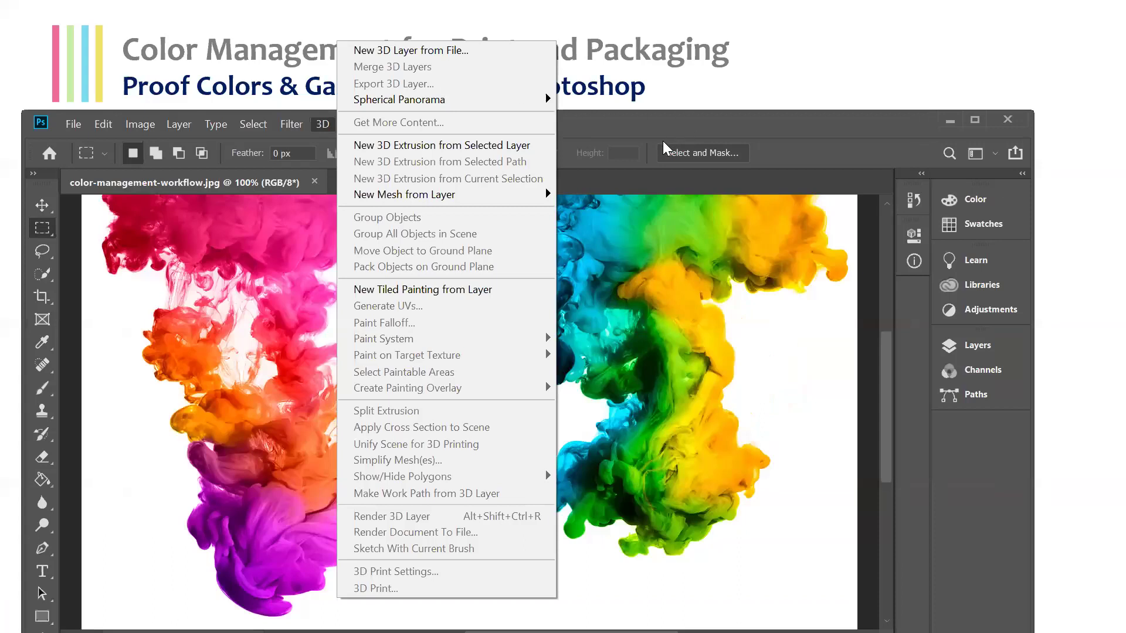
pyautogui.press('Right')
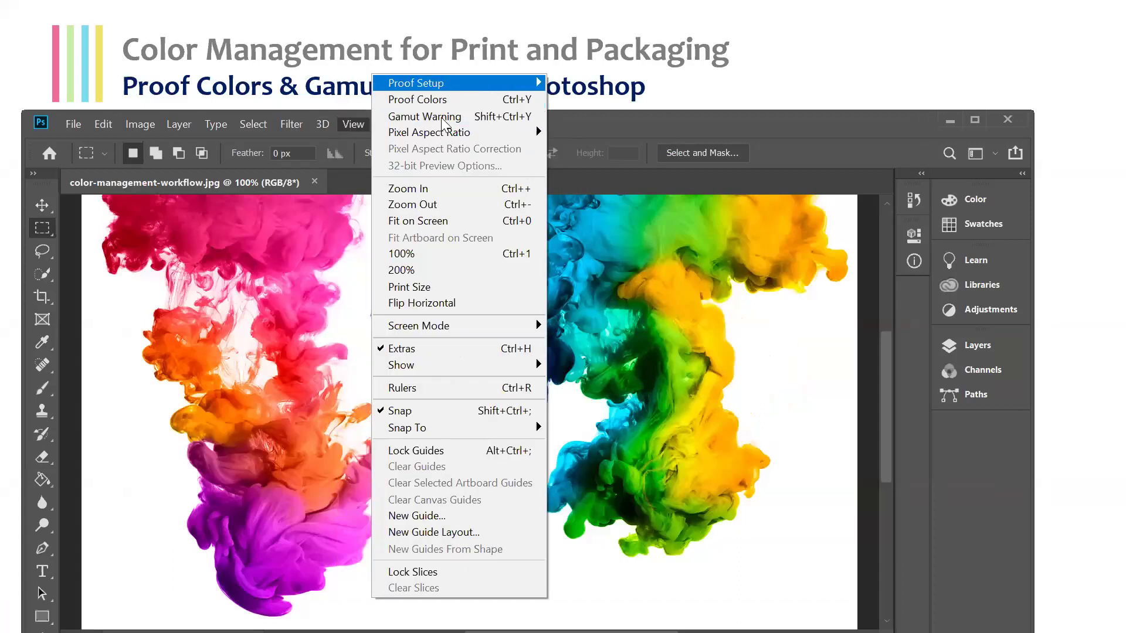
pyautogui.press('Right')
pyautogui.press('Down')
pyautogui.press('Down')
pyautogui.hotkey('shift', 'ctrl', 'y')
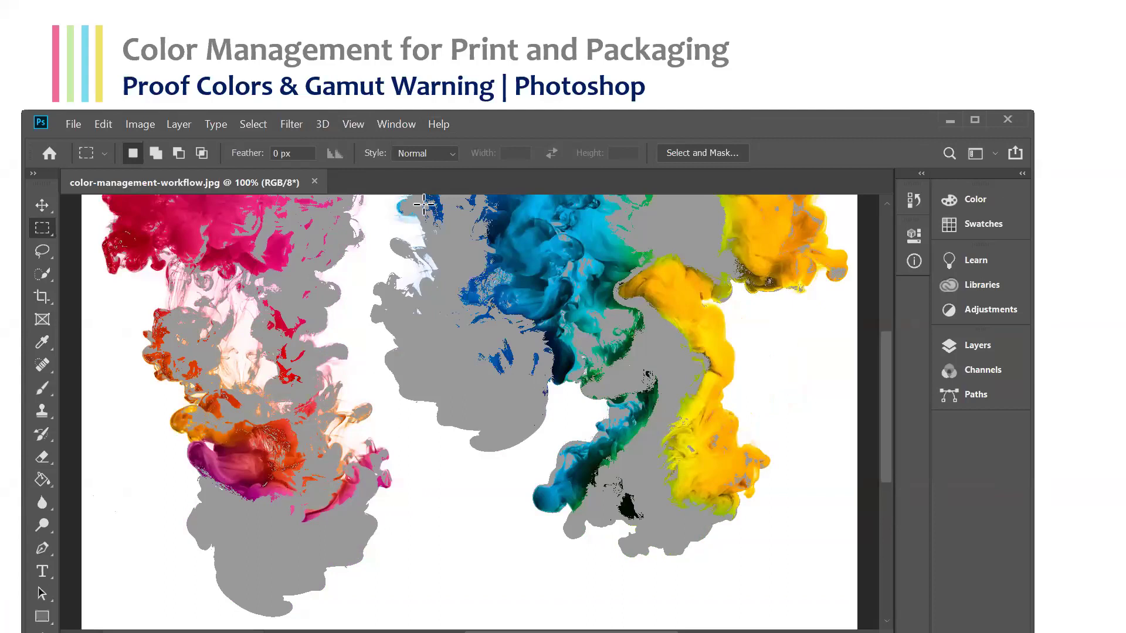
# Enable Proof Colors for the image and turn off Gamut Warning to show the CMYK soft proof alone
pyautogui.click(355, 126)
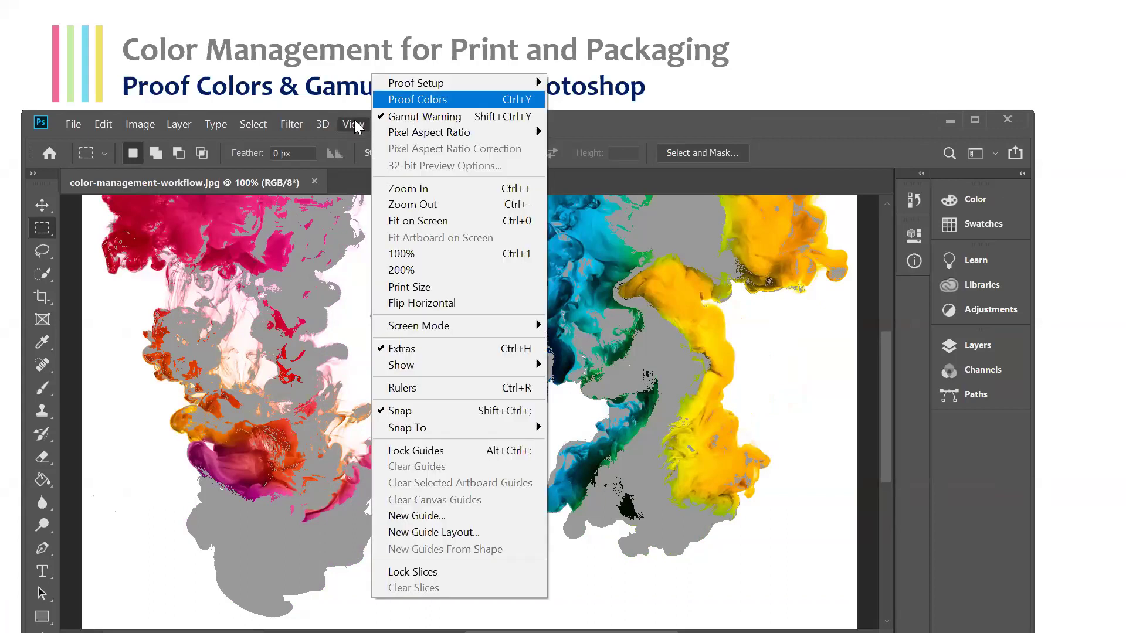
pyautogui.click(415, 102)
pyautogui.click(353, 125)
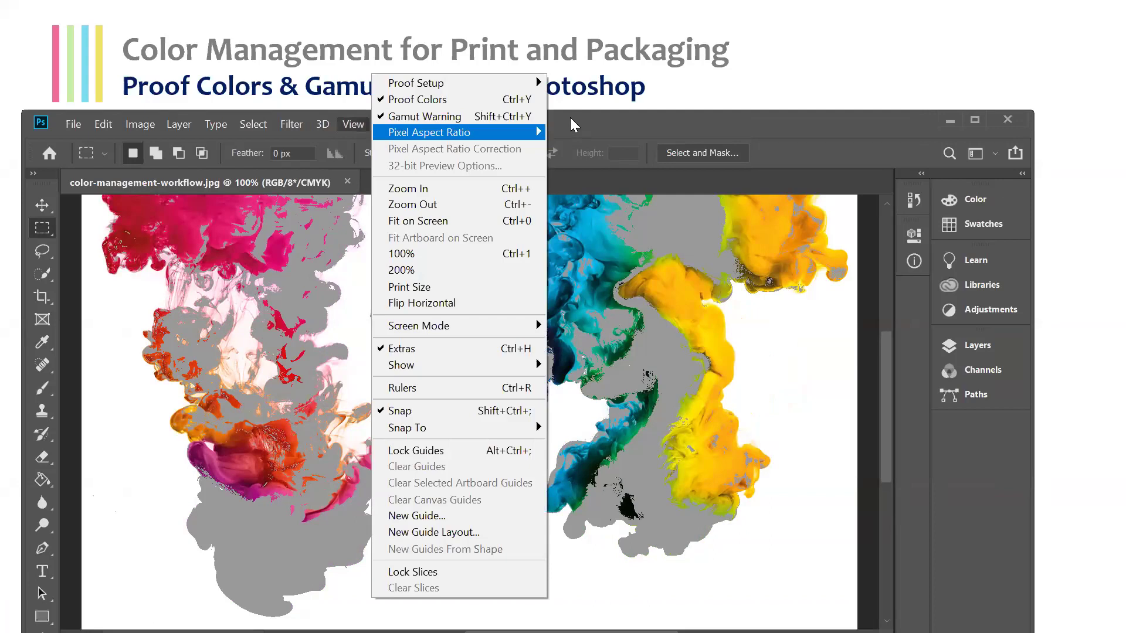
pyautogui.hotkey('shift', 'ctrl', 'y')
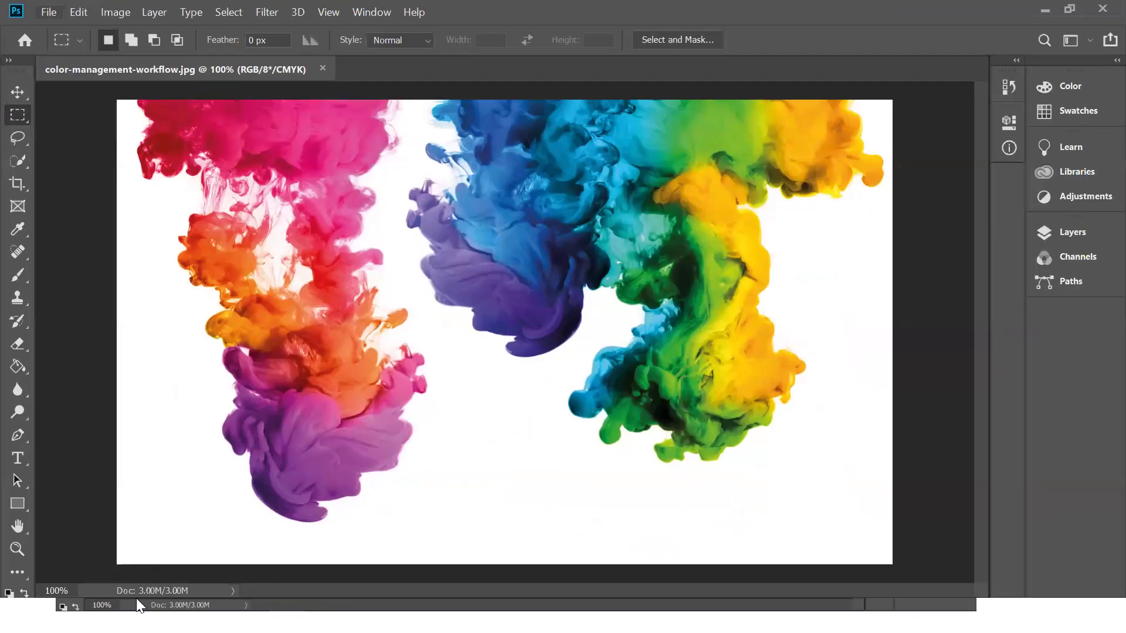
# Convert the image to Coated FOGRA39 (ISO 12647-2:2004) with Adobe (ACE) and Relative Colorimetric intent, and maximize the application window
pyautogui.hotkey('alt', 'e')
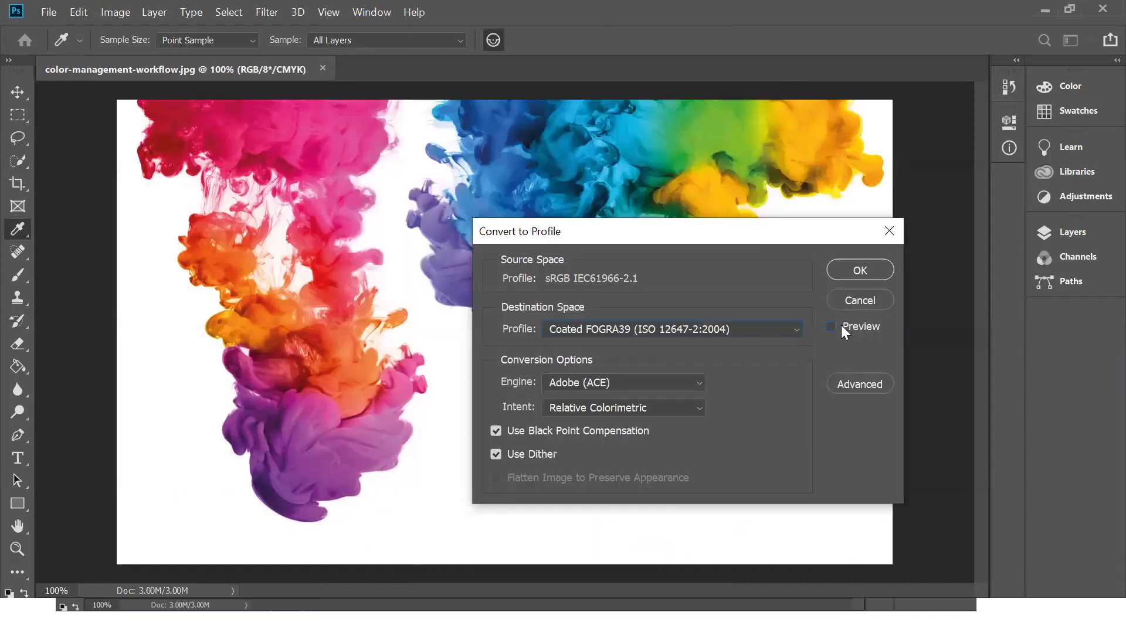
pyautogui.click(830, 327)
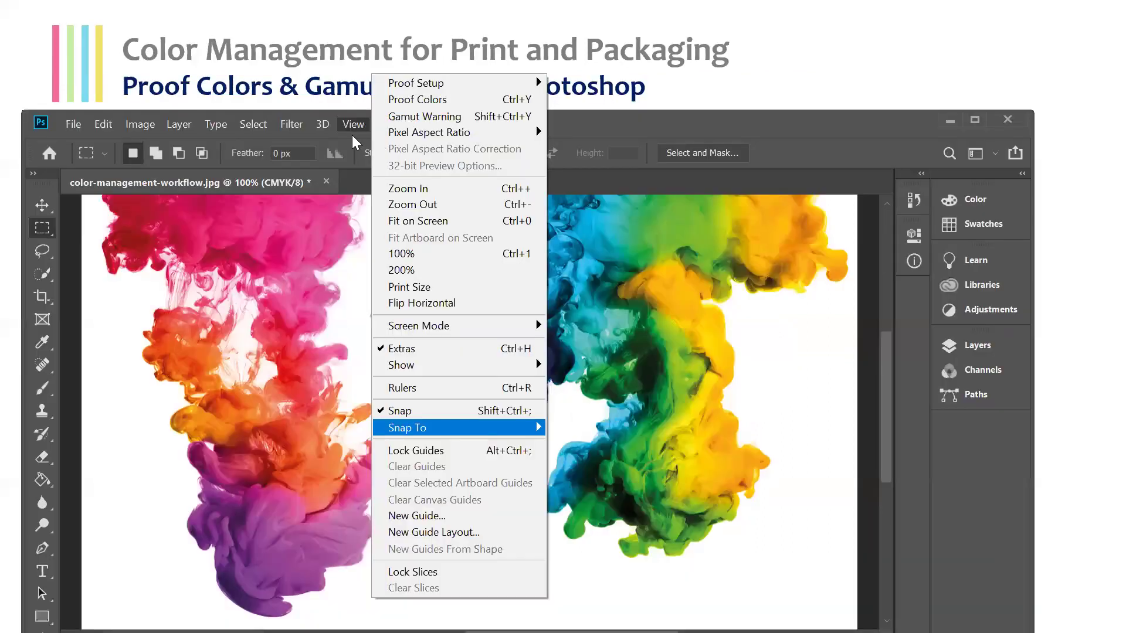
pyautogui.click(355, 233)
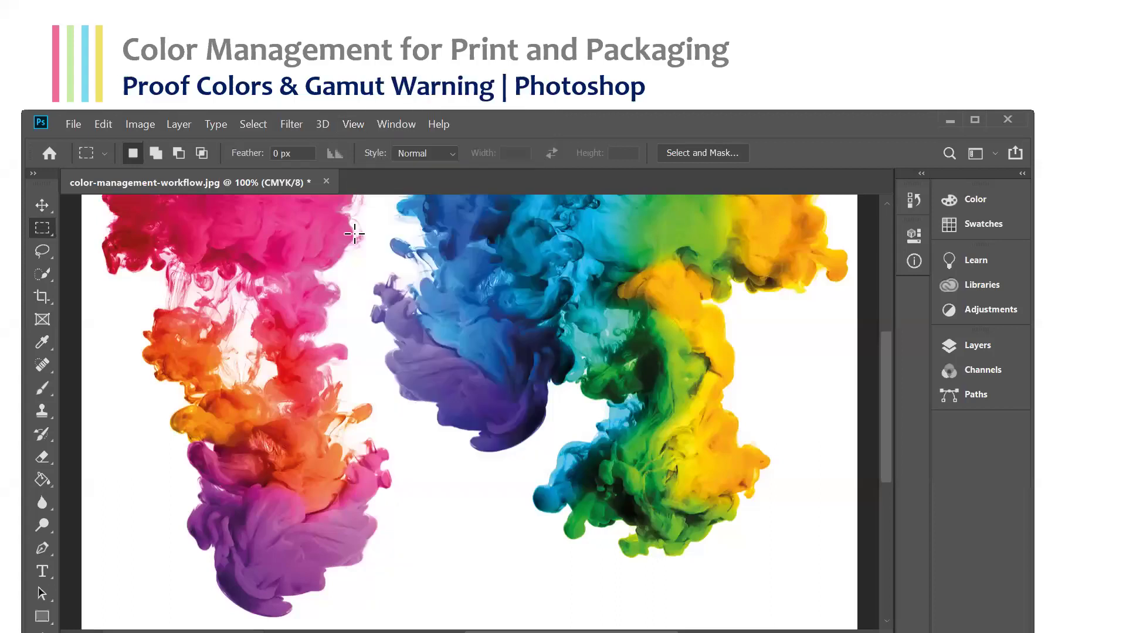
pyautogui.click(982, 122)
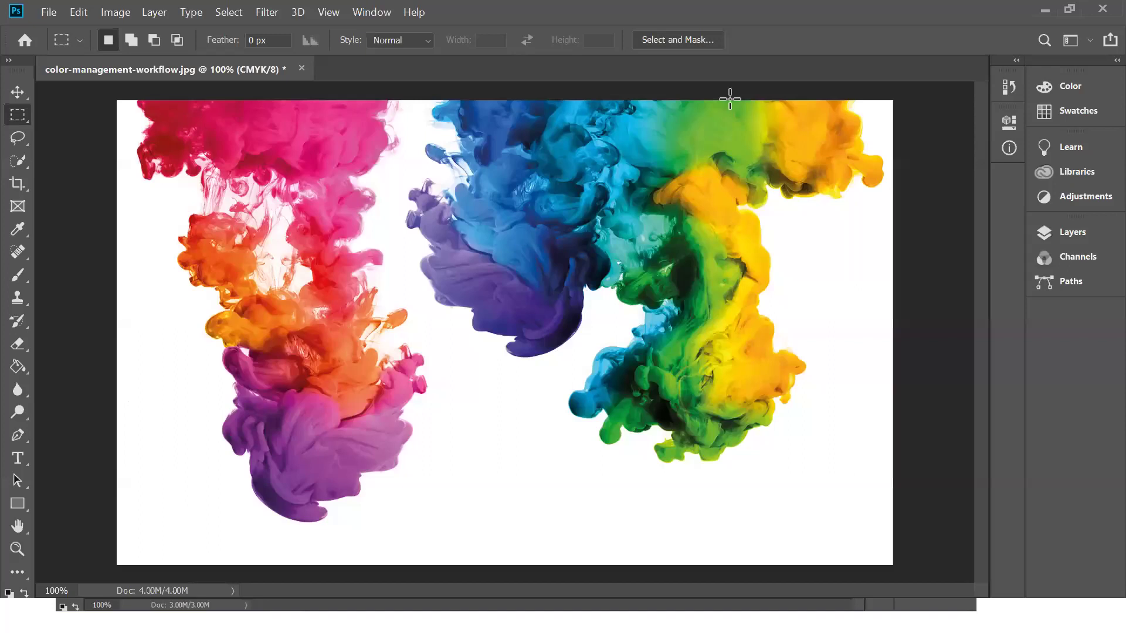